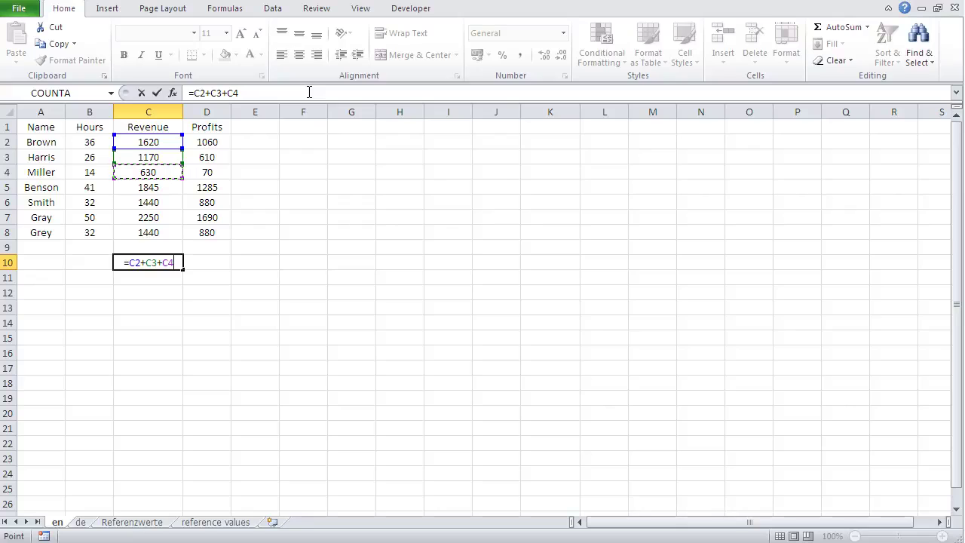
Step: Discard the unfinished addition formula in C10 and sum C2:C9 there with AutoSum
key("Escape")
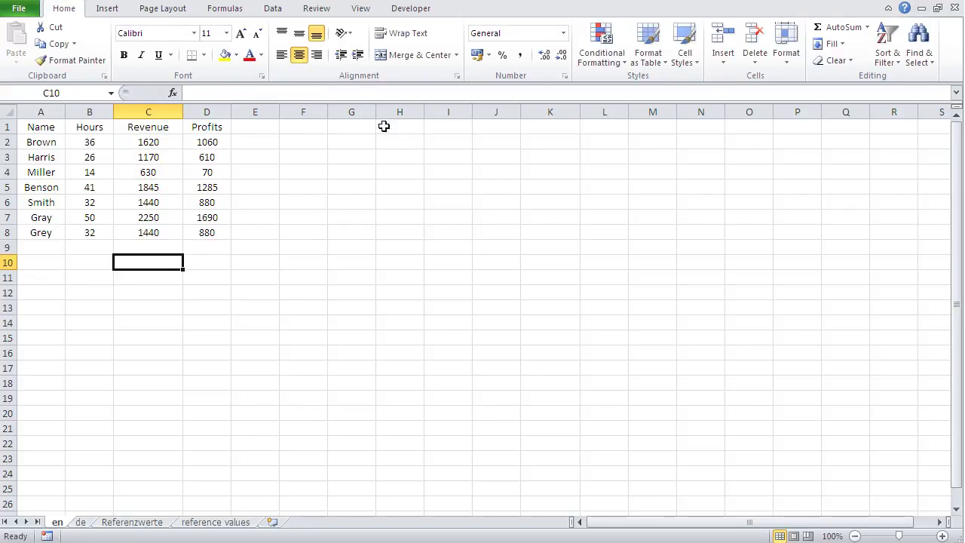
left_click(836, 31)
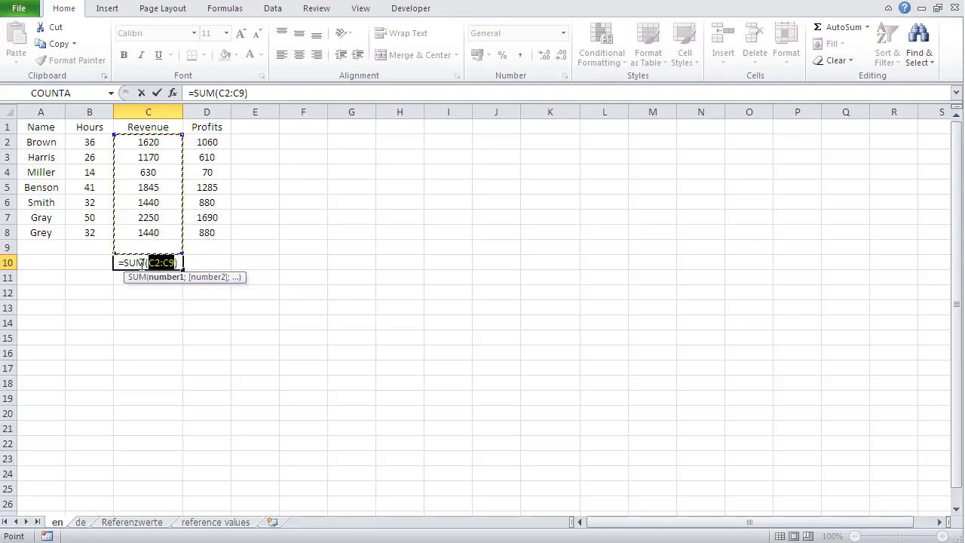
key("Return")
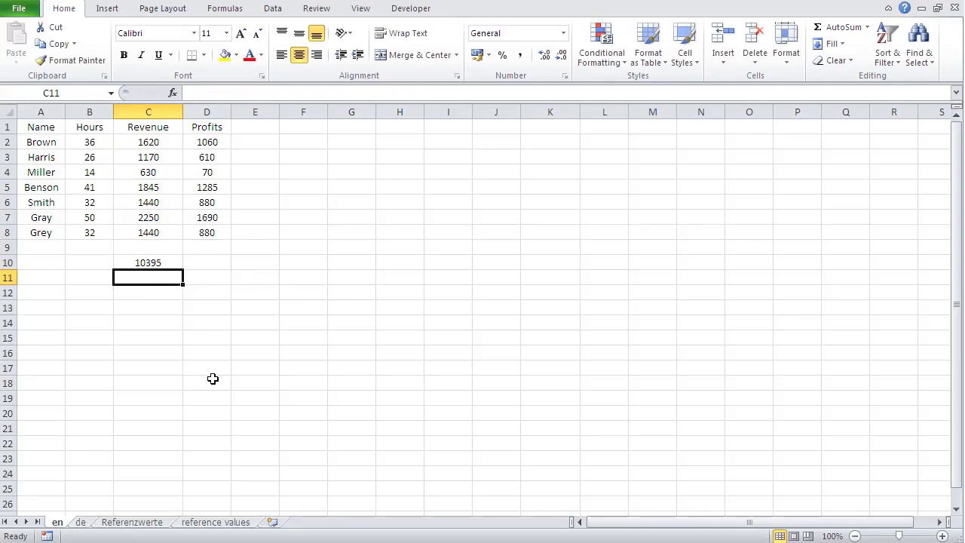
Step: Clear C10 and total the Revenue column there again by applying AutoSum to the range C2:C10, checking the resulting formula
left_click(142, 262)
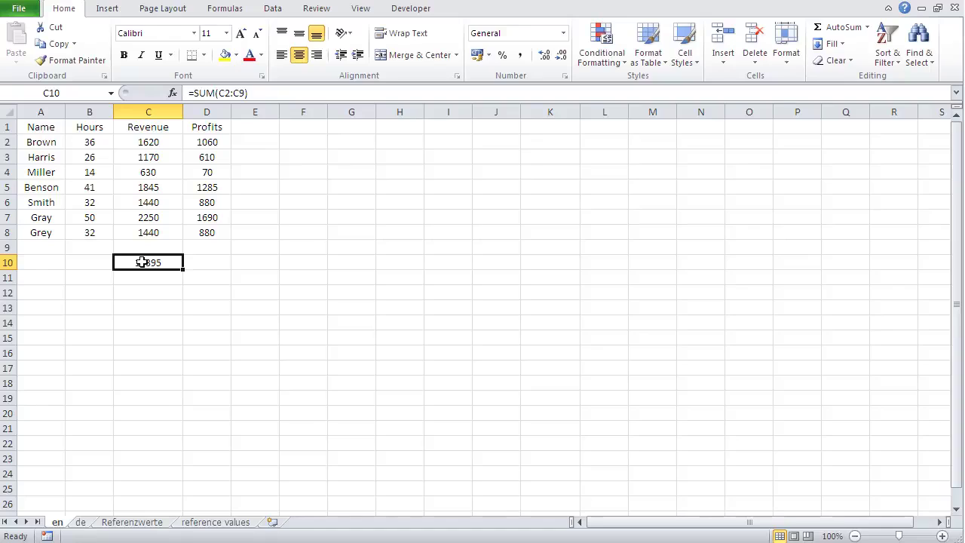
key("Delete")
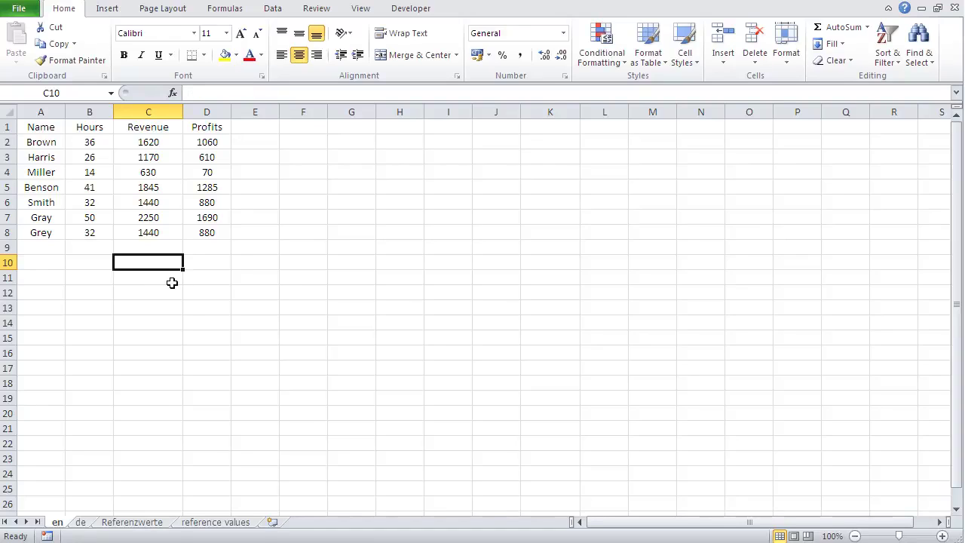
left_click_drag(142, 142, 139, 233)
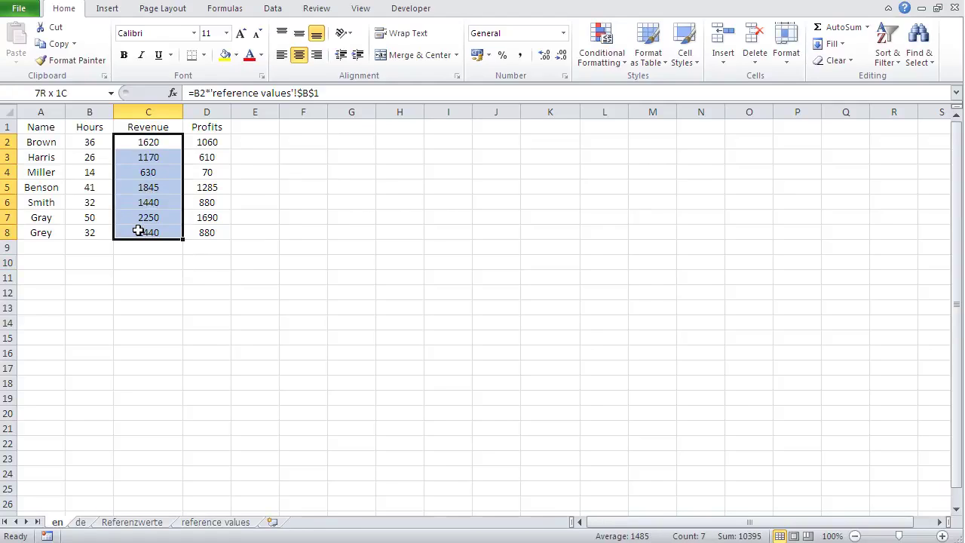
left_click_drag(138, 233, 135, 258)
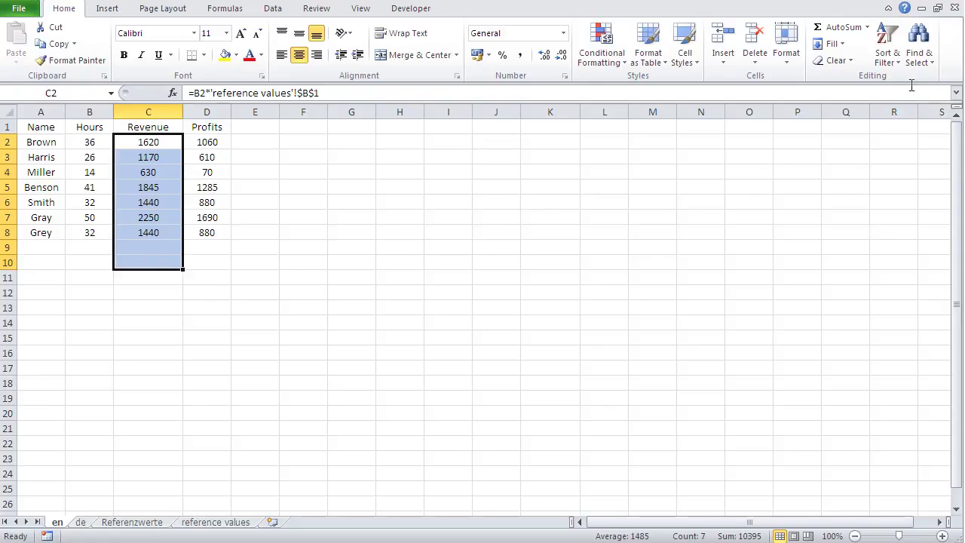
left_click(830, 30)
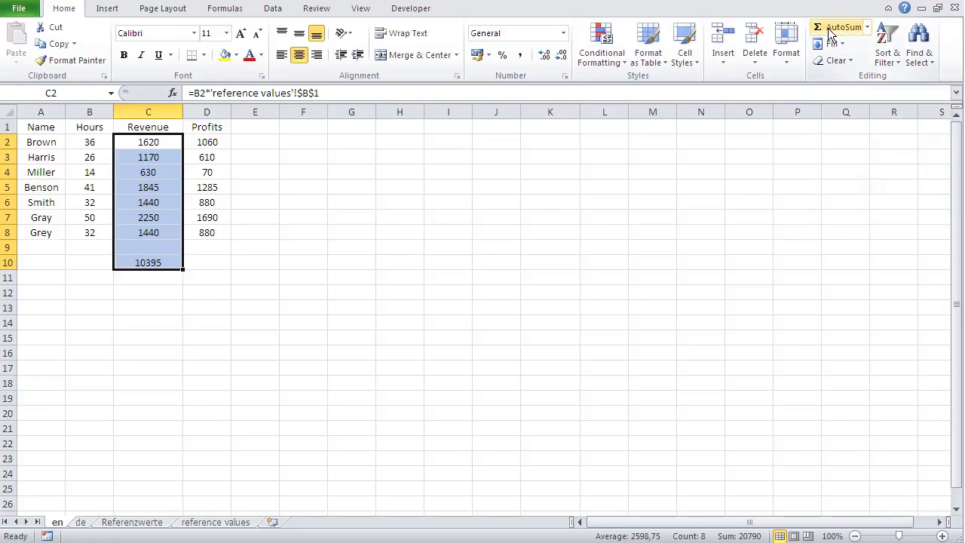
left_click(149, 251)
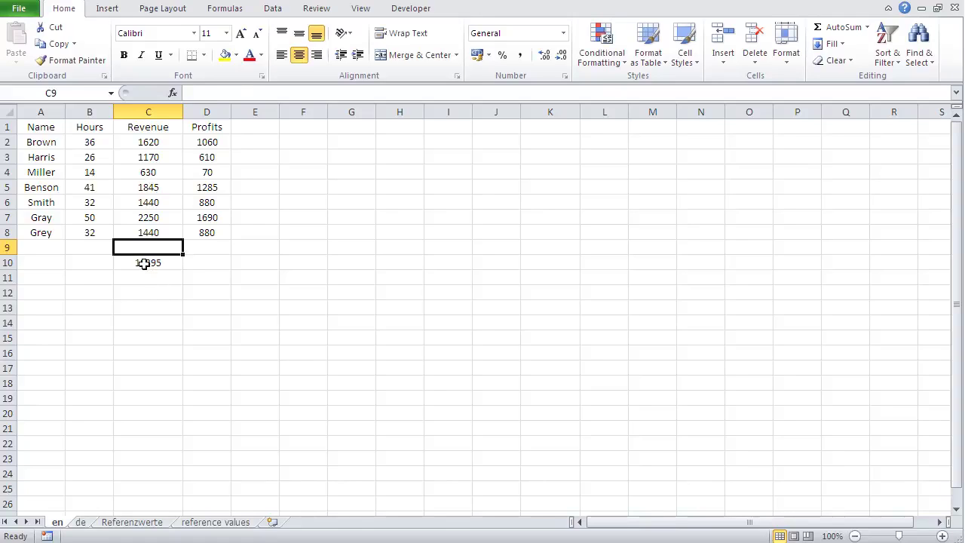
left_click(143, 263)
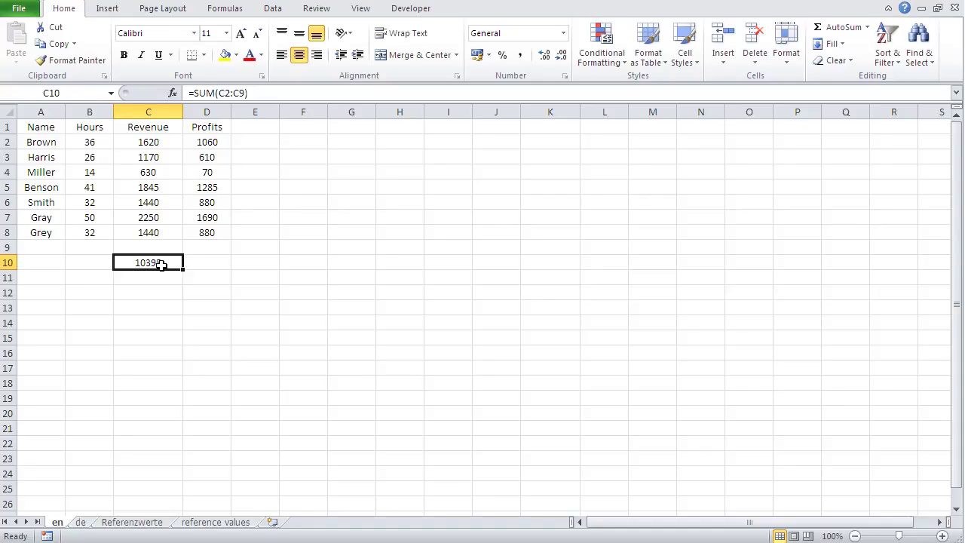
left_click(155, 247)
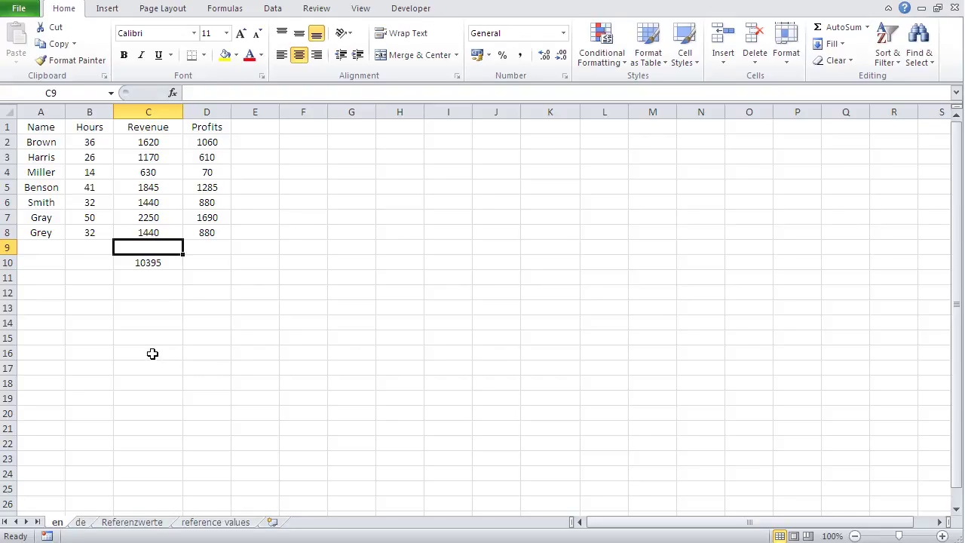
left_click(139, 261)
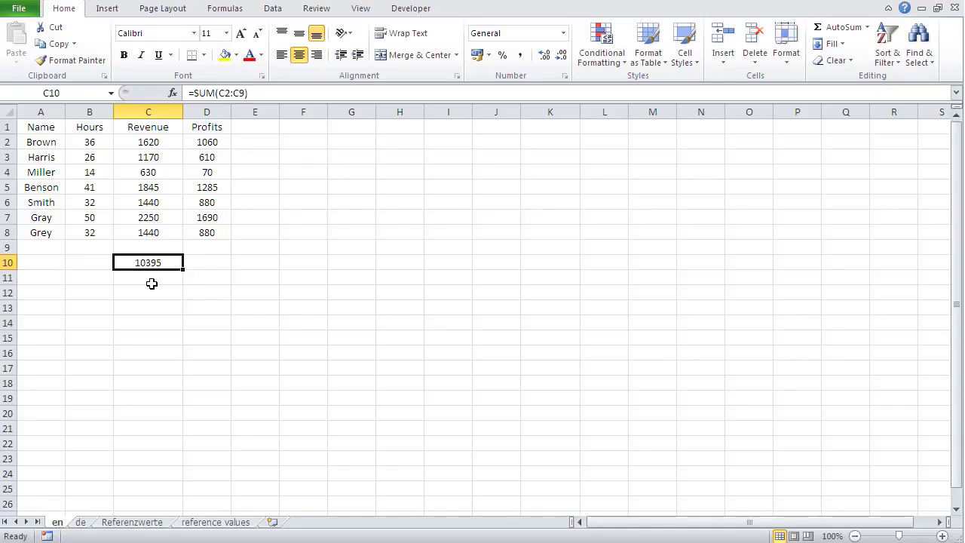
Step: Insert the SUM function into D10, choosing it from the full list of all functions
left_click(201, 264)
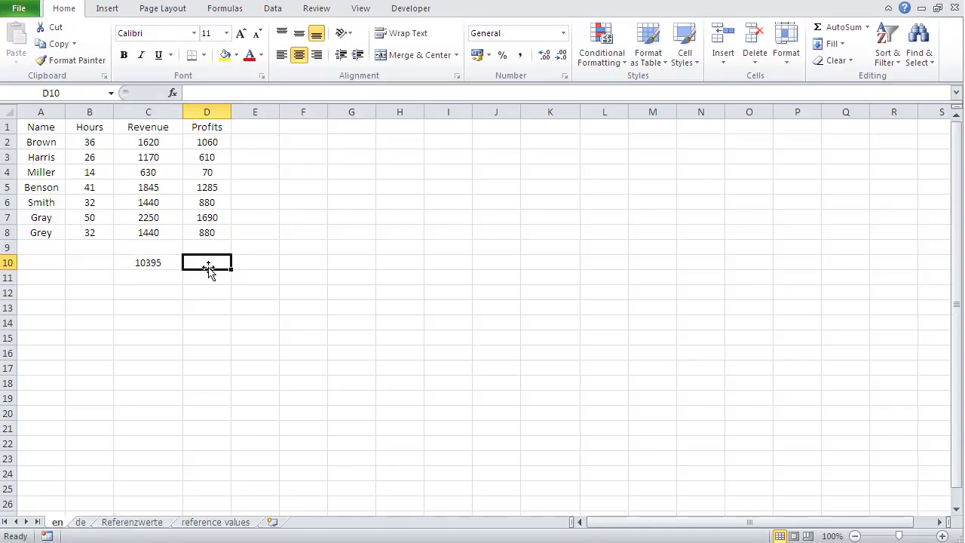
left_click(173, 93)
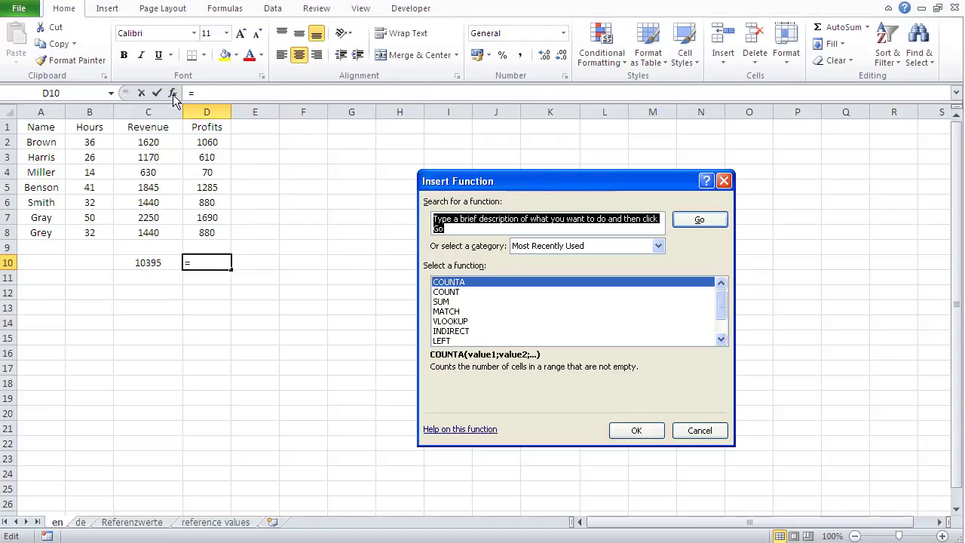
left_click(600, 245)
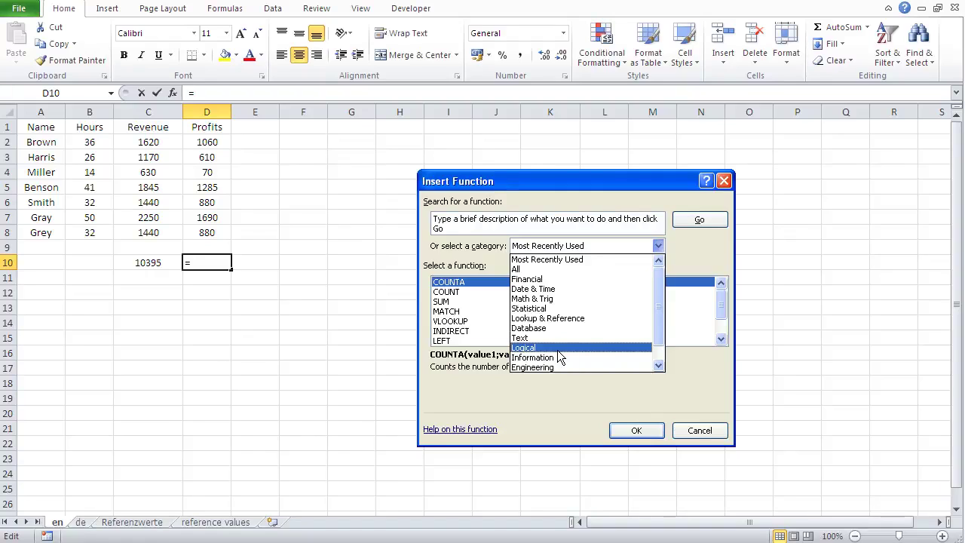
left_click(551, 269)
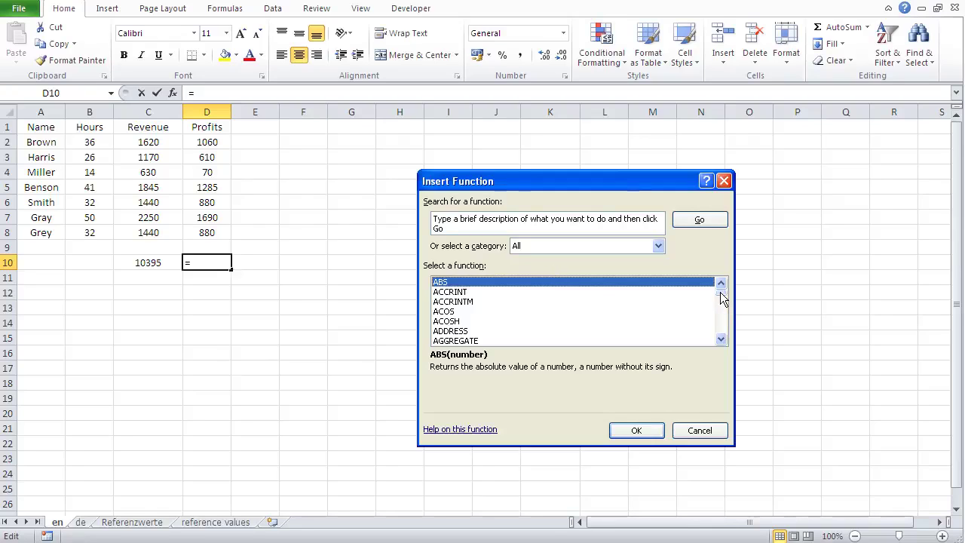
left_click_drag(722, 297, 722, 323)
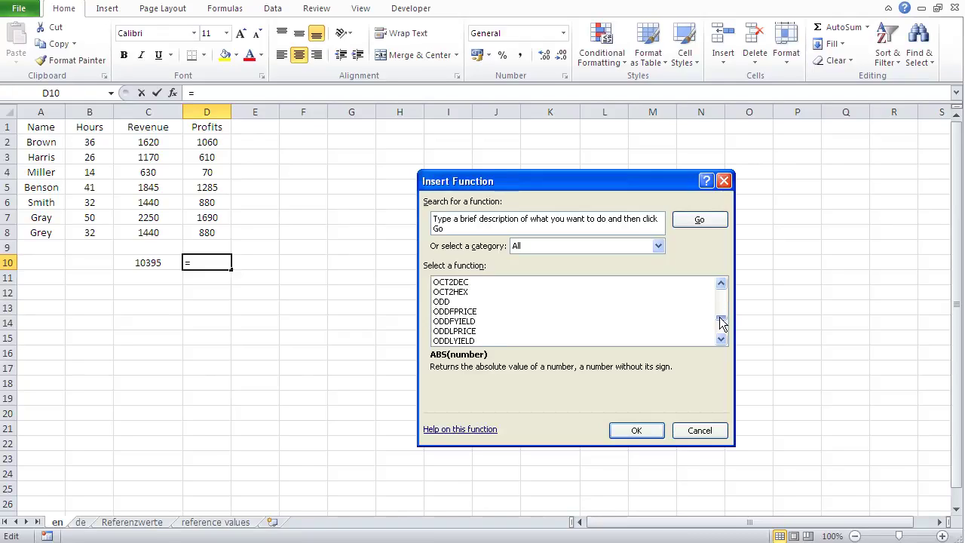
left_click_drag(722, 341, 722, 341)
left_click(722, 340)
left_click(722, 340)
left_click(722, 340)
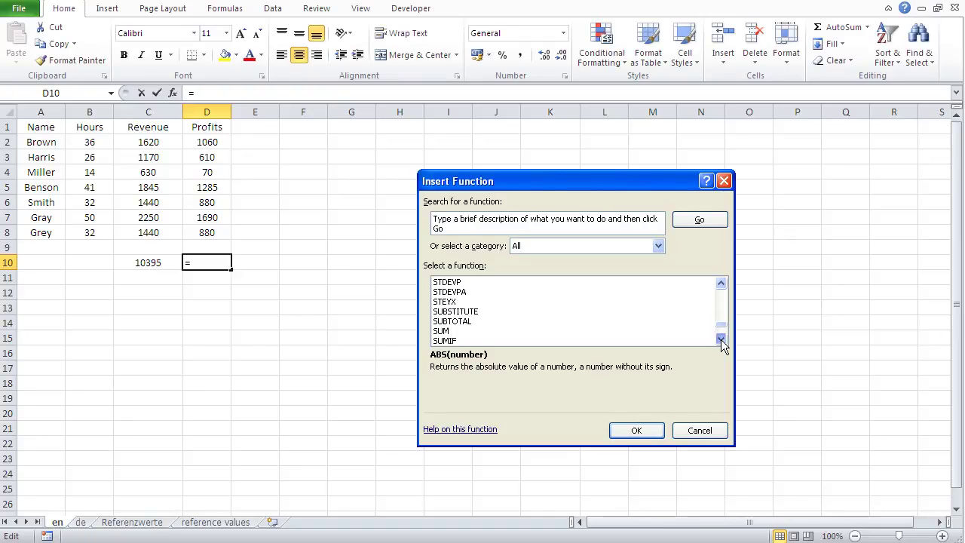
left_click(448, 332)
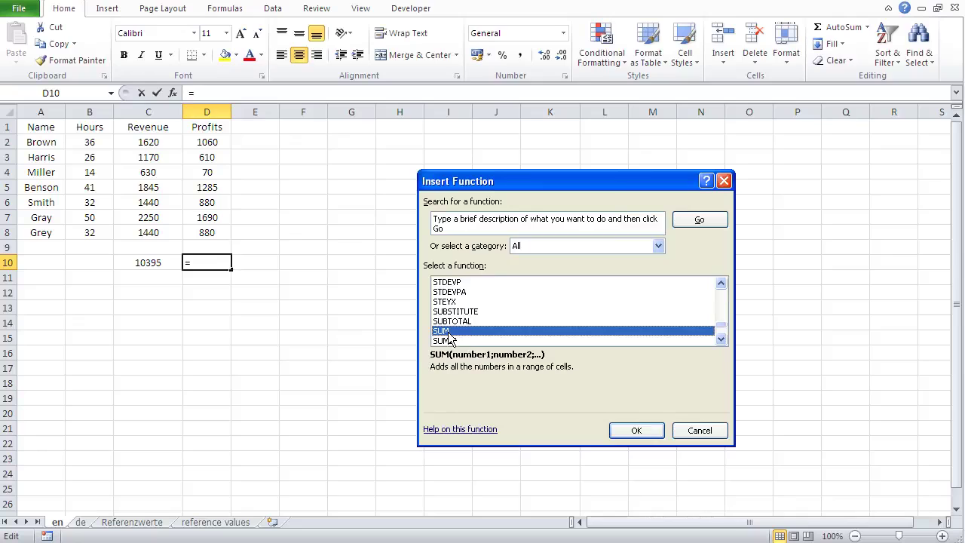
left_click(634, 431)
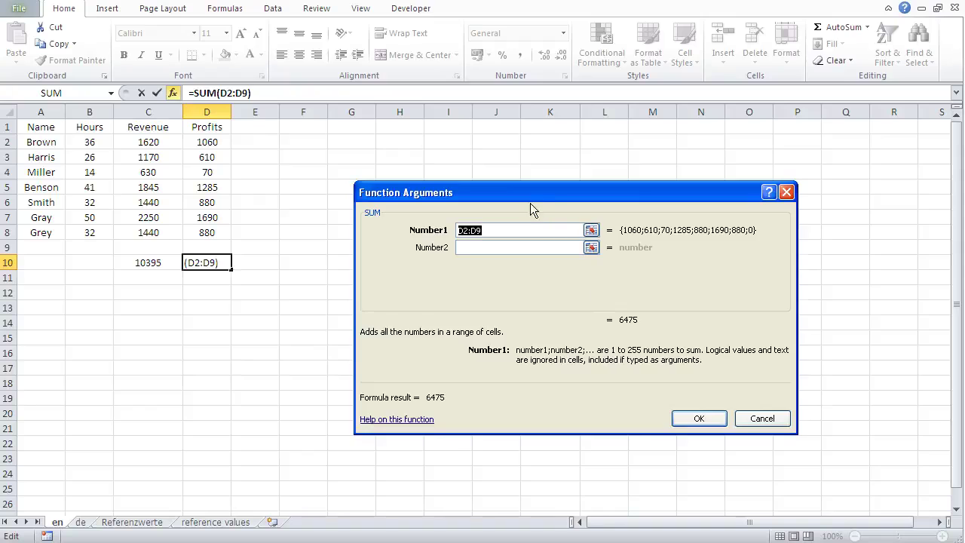
Step: Set the first SUM argument in D10 to the profit values D2:D8 and complete the function
left_click_drag(528, 195, 516, 184)
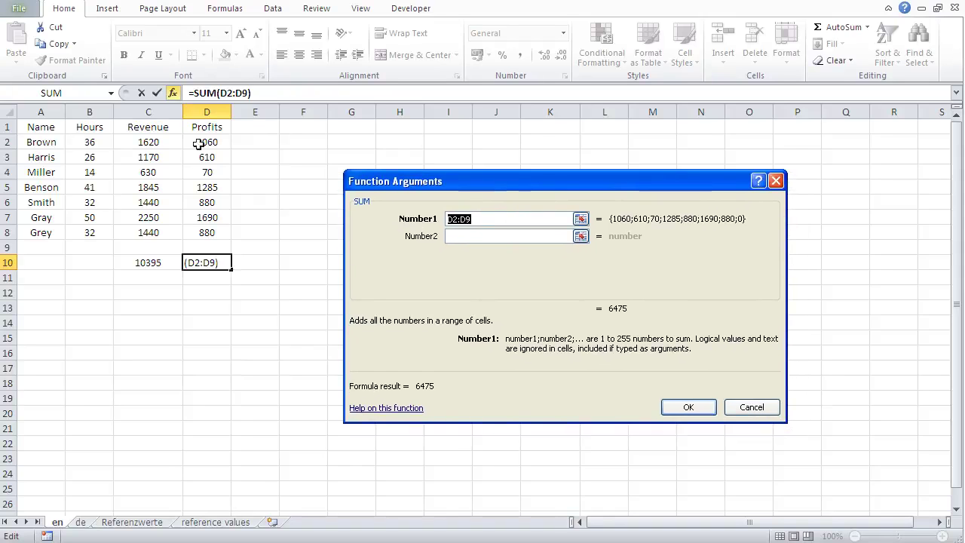
left_click_drag(208, 141, 201, 231)
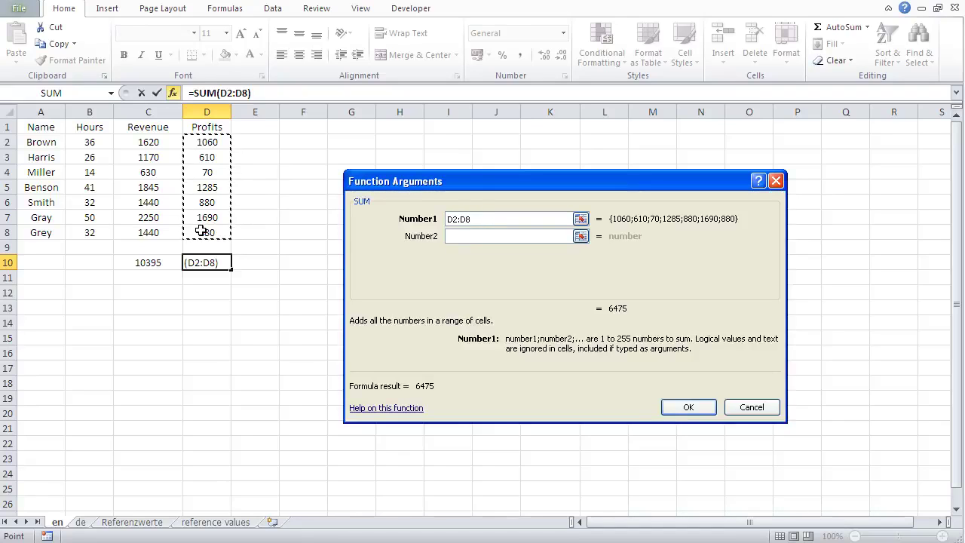
left_click(688, 407)
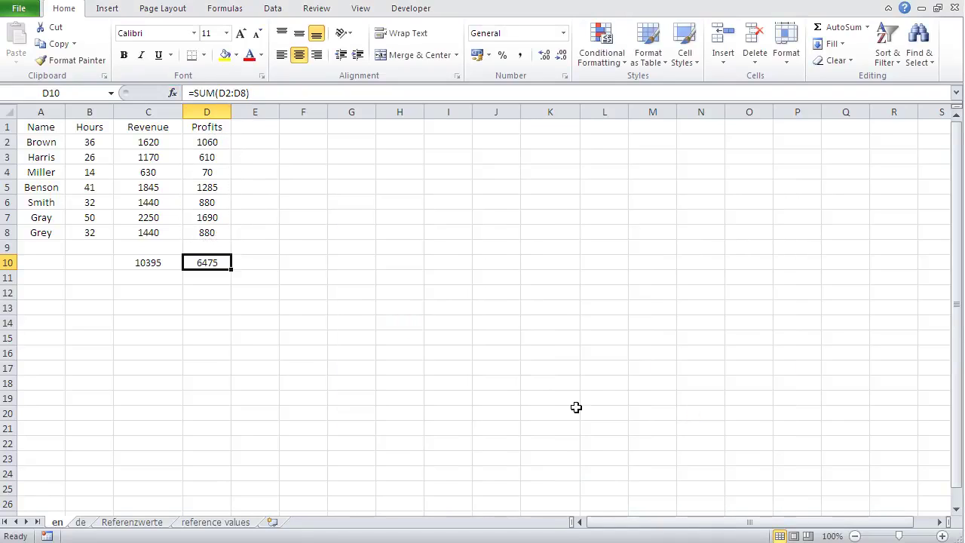
left_click(380, 400)
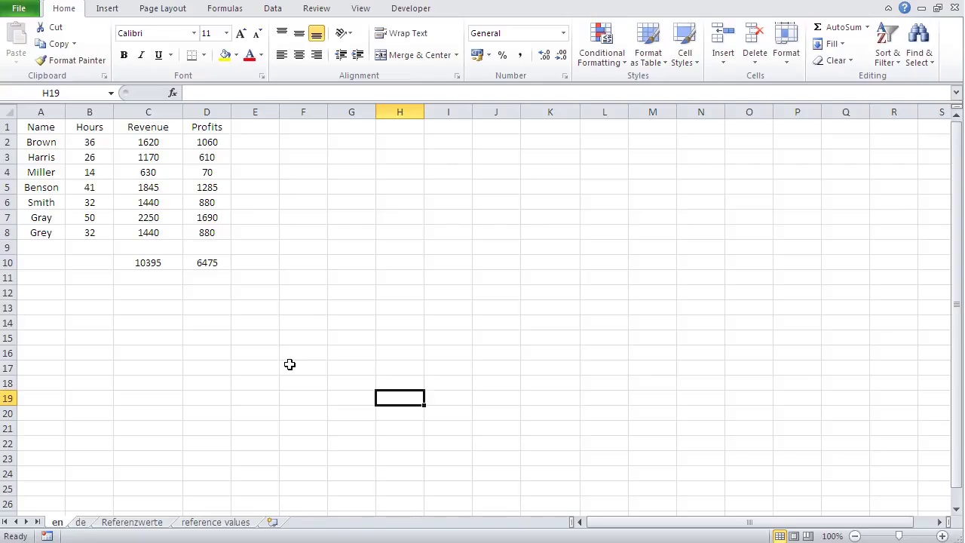
Step: Edit the function arguments of the revenue total in C10 so that it sums C2:C8
left_click(141, 264)
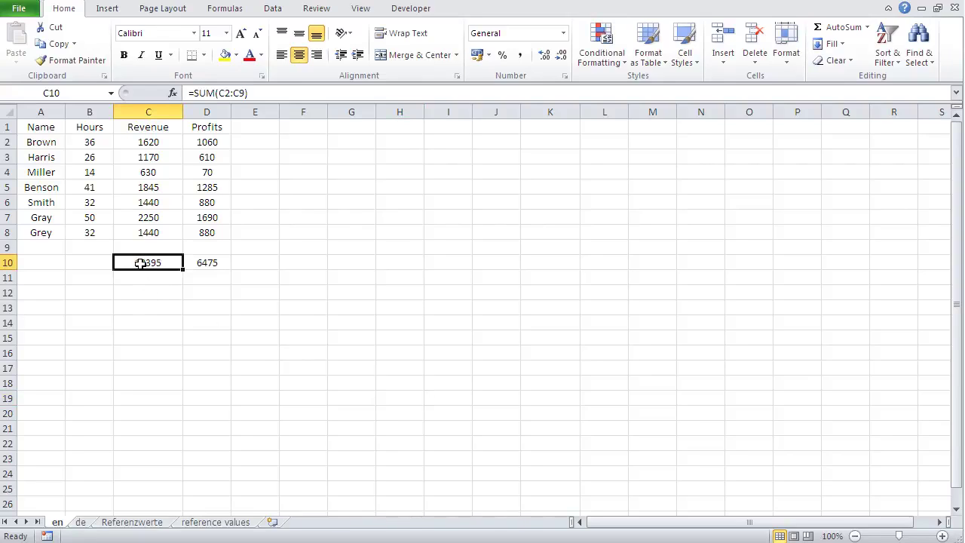
left_click(173, 94)
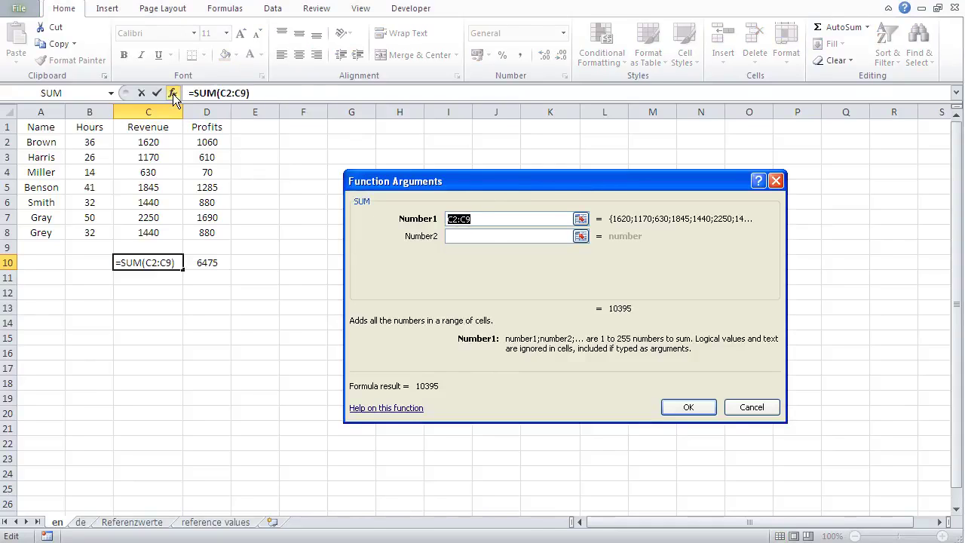
left_click_drag(148, 144, 144, 218)
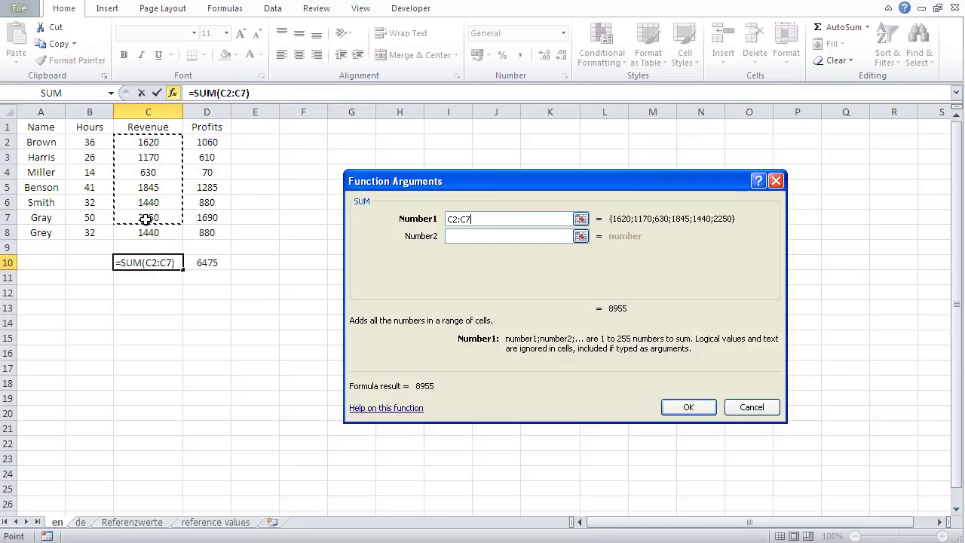
left_click_drag(136, 143, 124, 229)
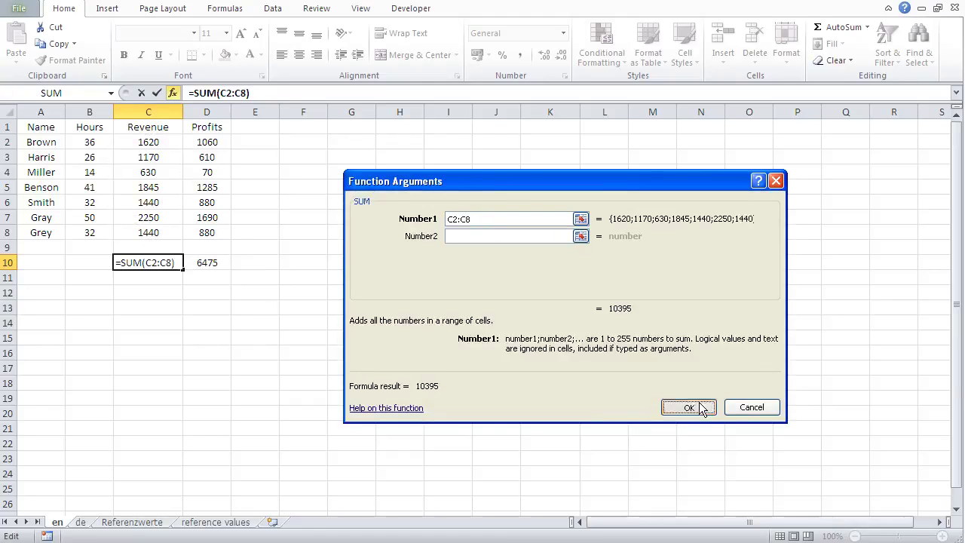
left_click(700, 408)
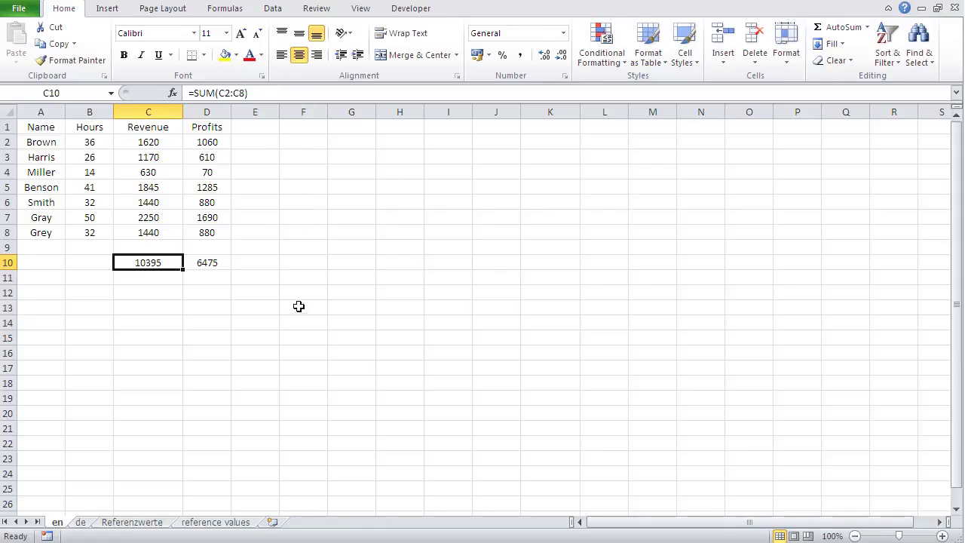
Step: Total the revenue in F10 with the manually written formula =sum(C2:C8), and review the formulas in C10 and D10
left_click(302, 263)
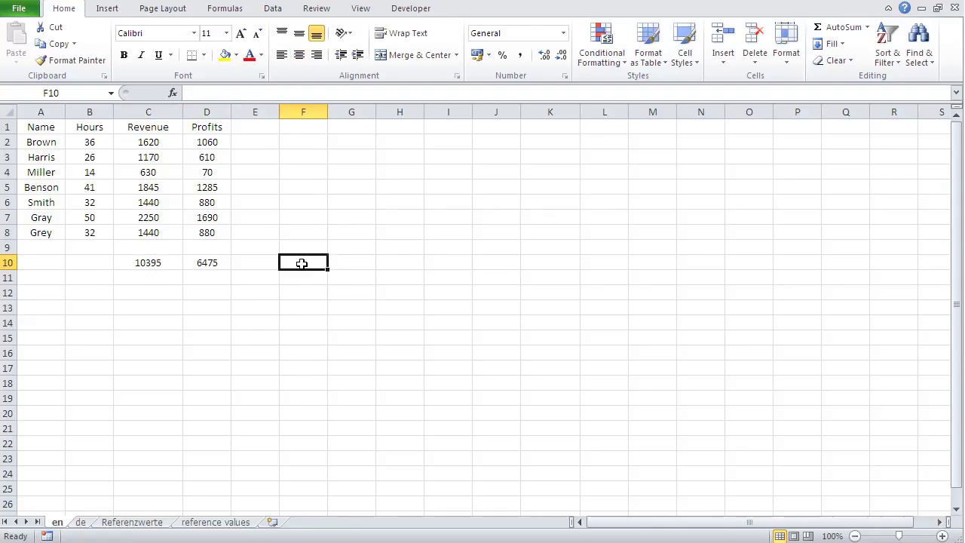
type("=")
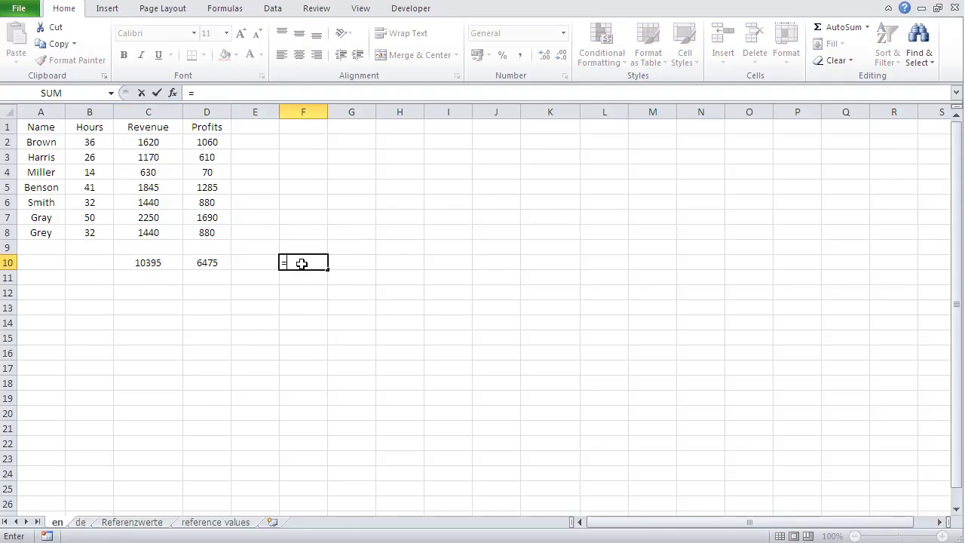
type("sum")
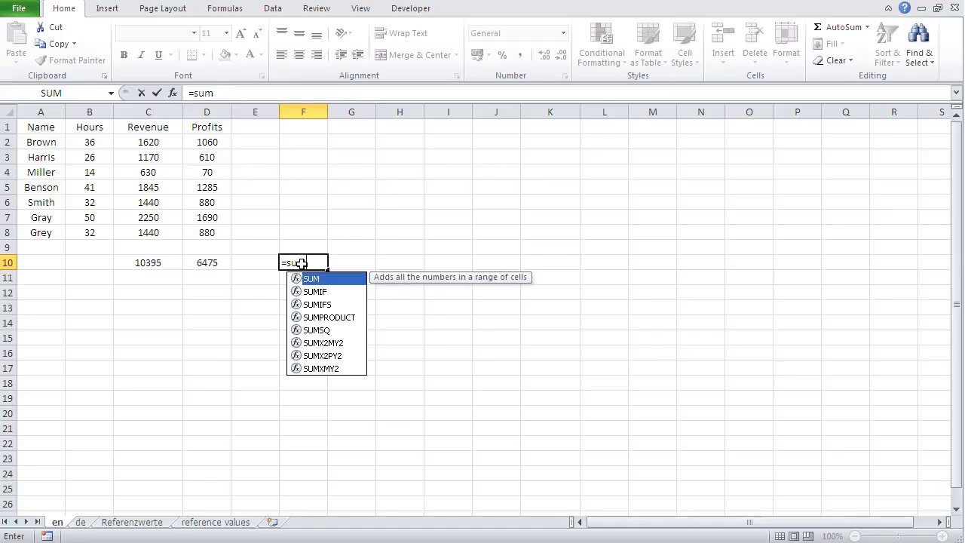
type("(")
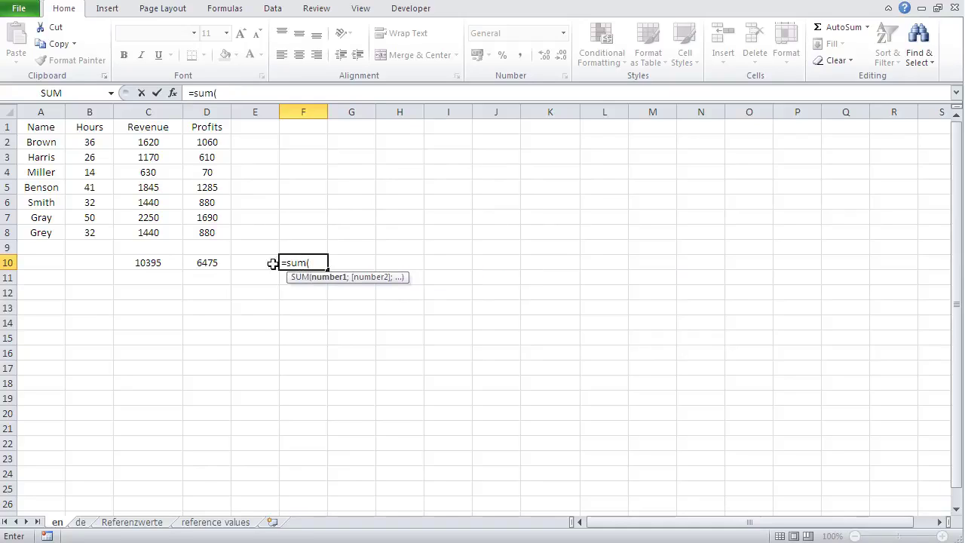
left_click_drag(139, 142, 135, 225)
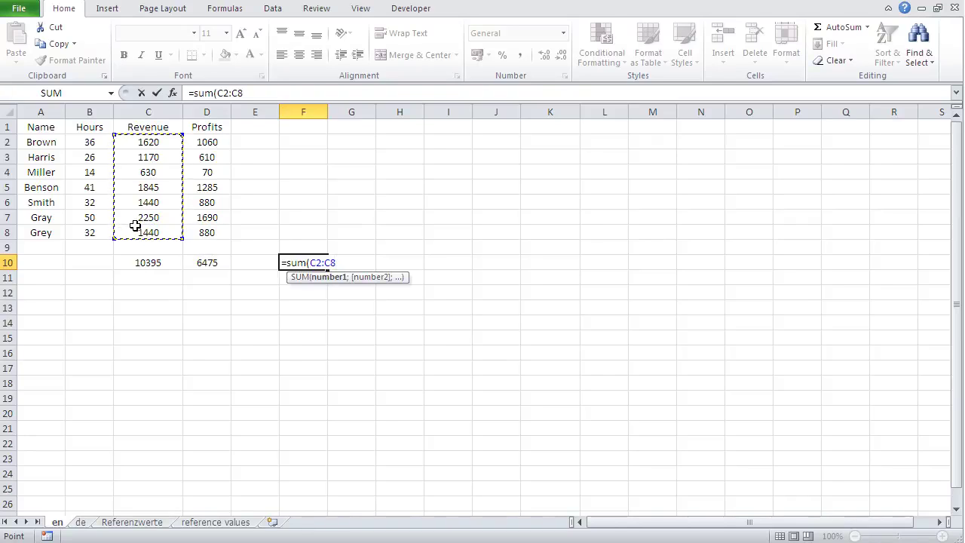
type(")")
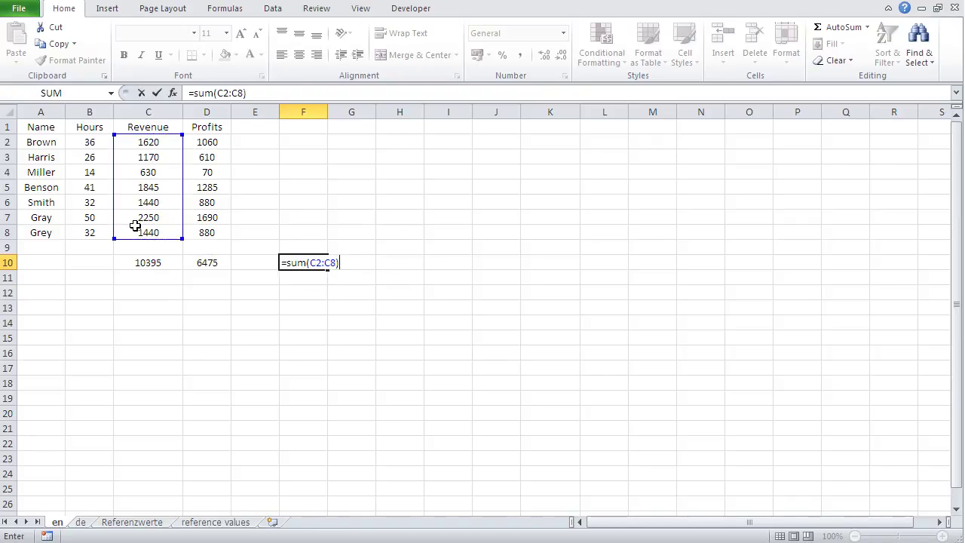
key("Return")
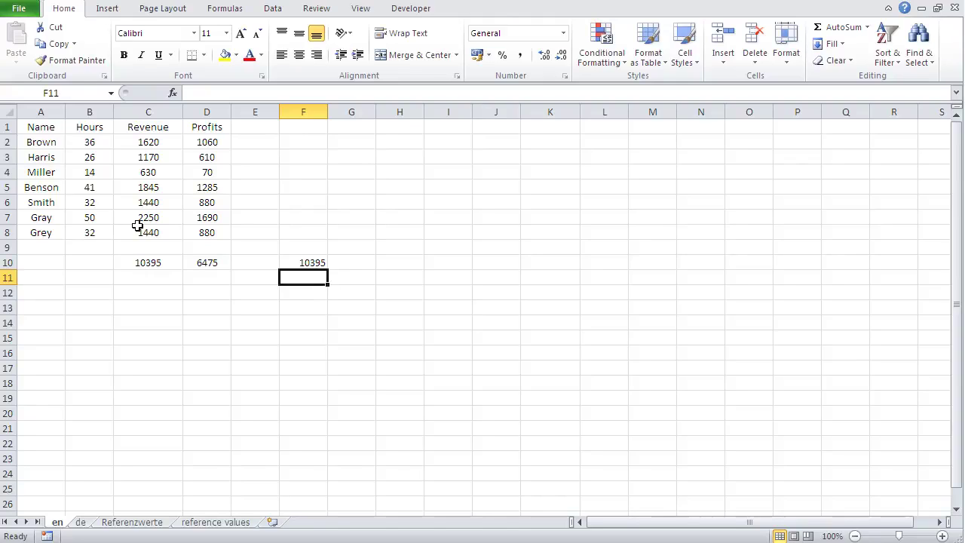
left_click(146, 262)
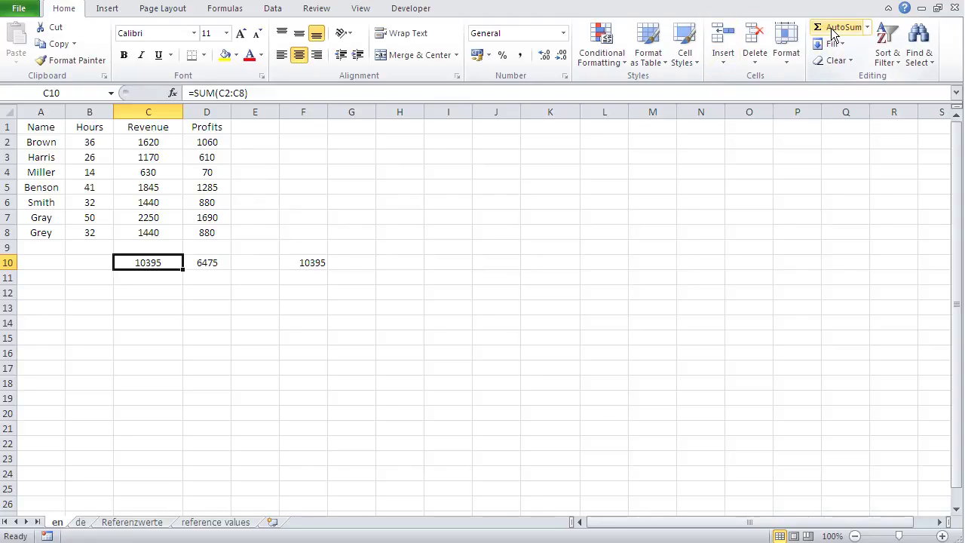
left_click(207, 262)
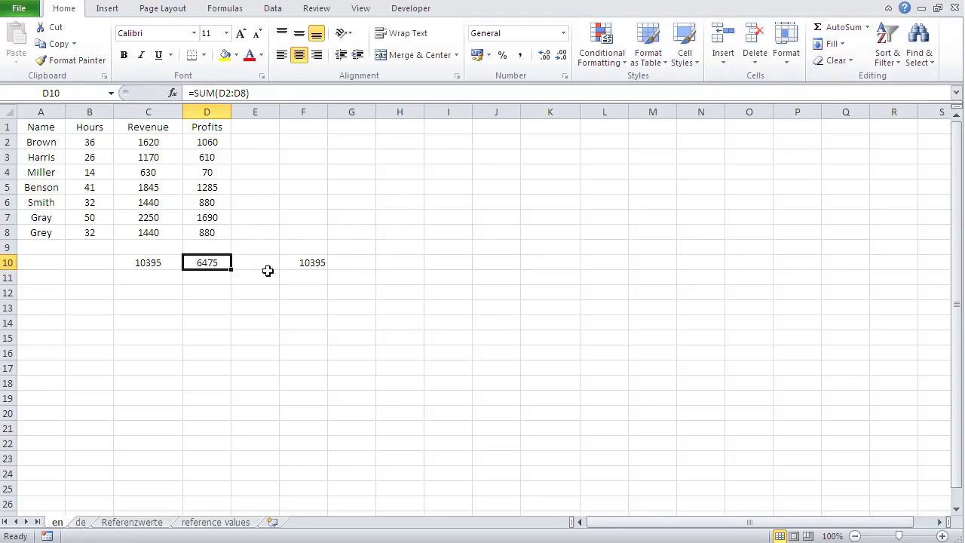
Step: Insert the SUM function into H5 from the full function list, with the revenue values C2:C8 as its first argument
left_click(407, 185)
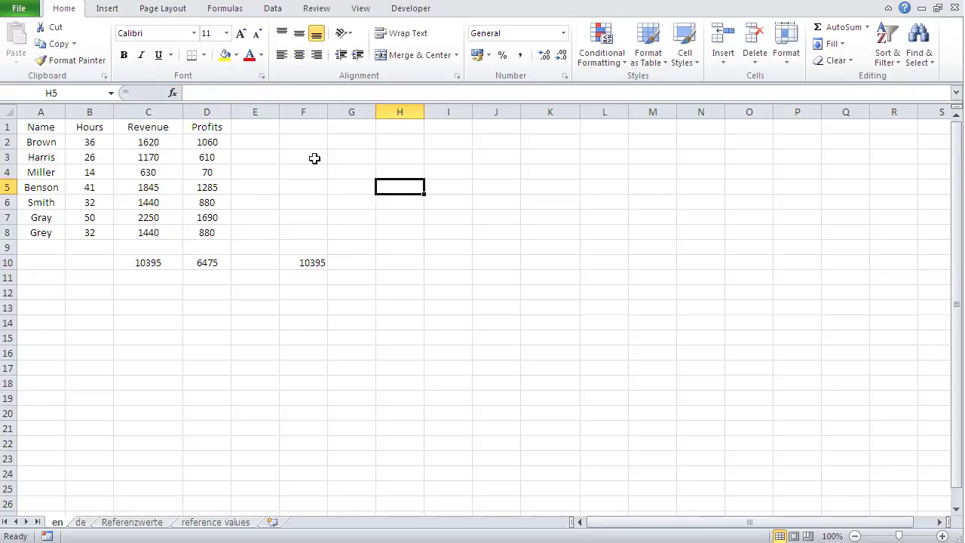
left_click(173, 93)
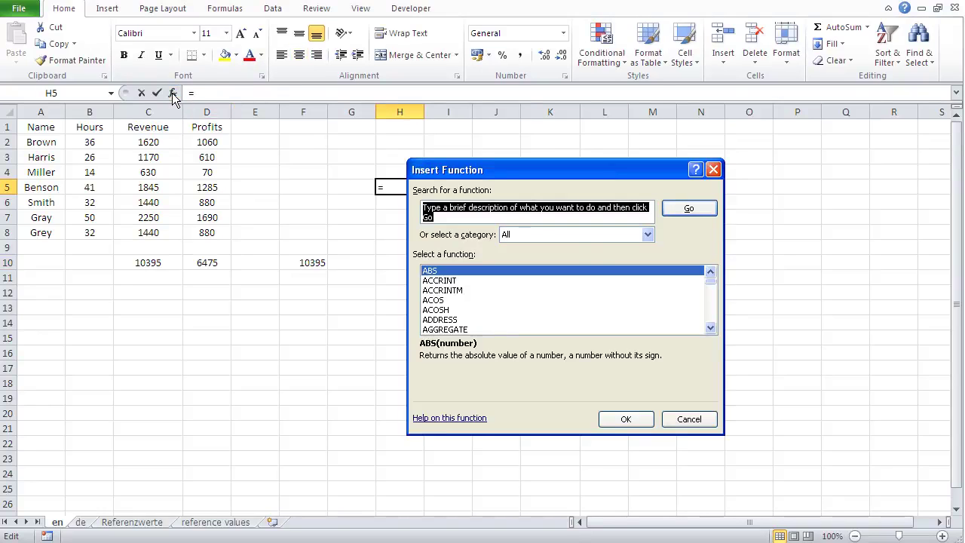
left_click(572, 235)
left_click(559, 261)
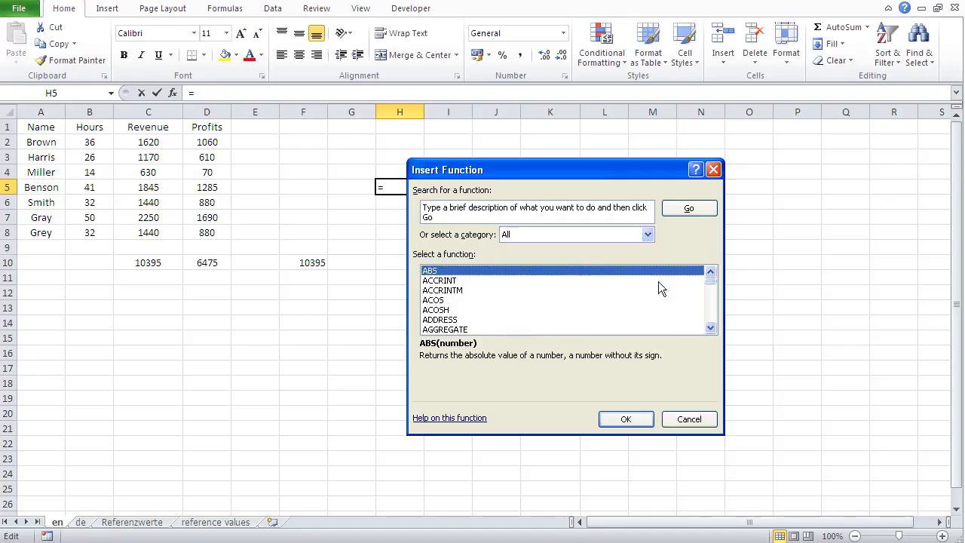
left_click_drag(714, 290, 713, 319)
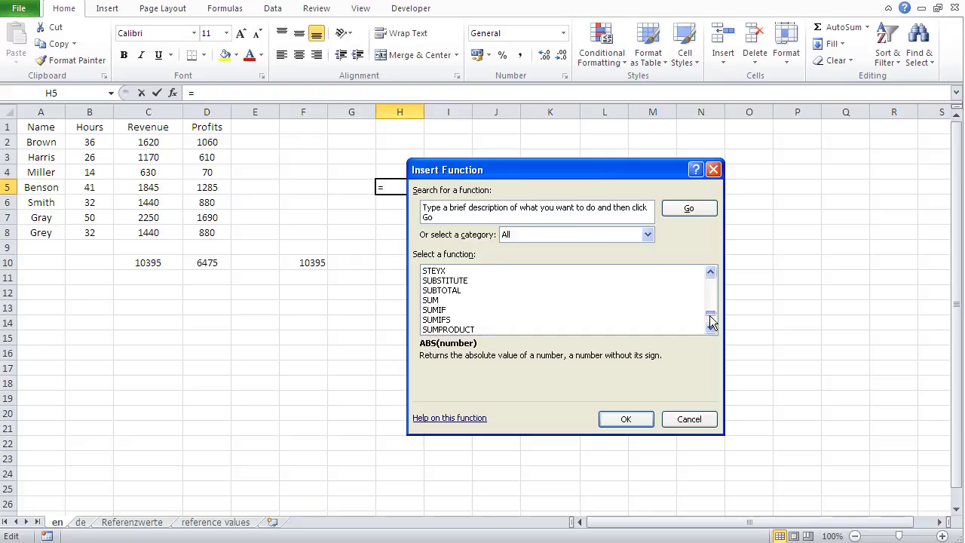
left_click(431, 301)
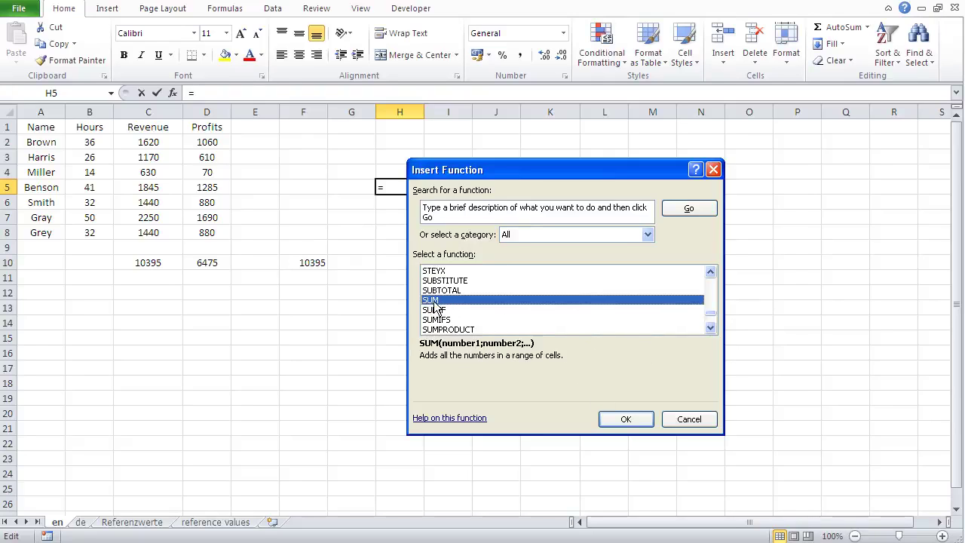
double_click(434, 302)
left_click_drag(146, 145, 145, 233)
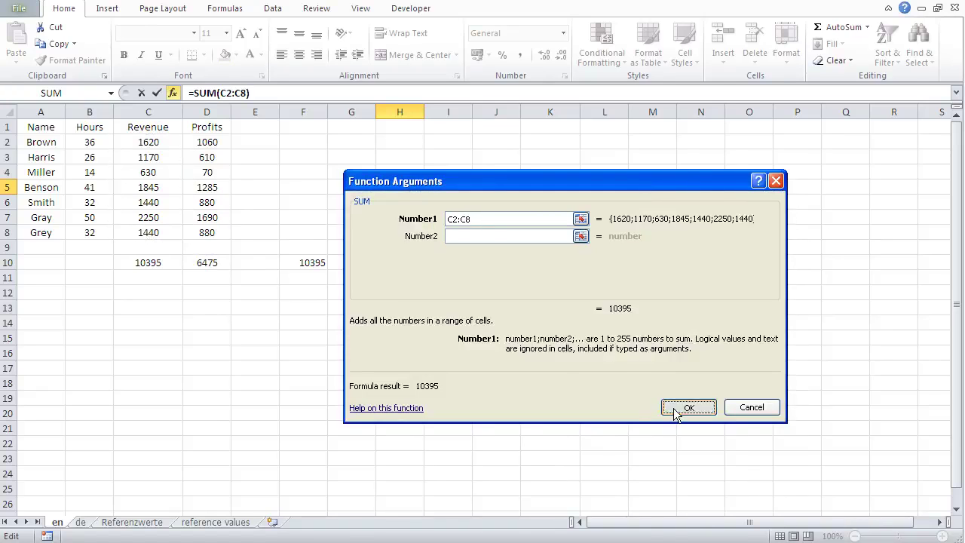
left_click(675, 406)
Step: Total the profits in H10 with the manually written formula =sum(D2:D8)
left_click(395, 263)
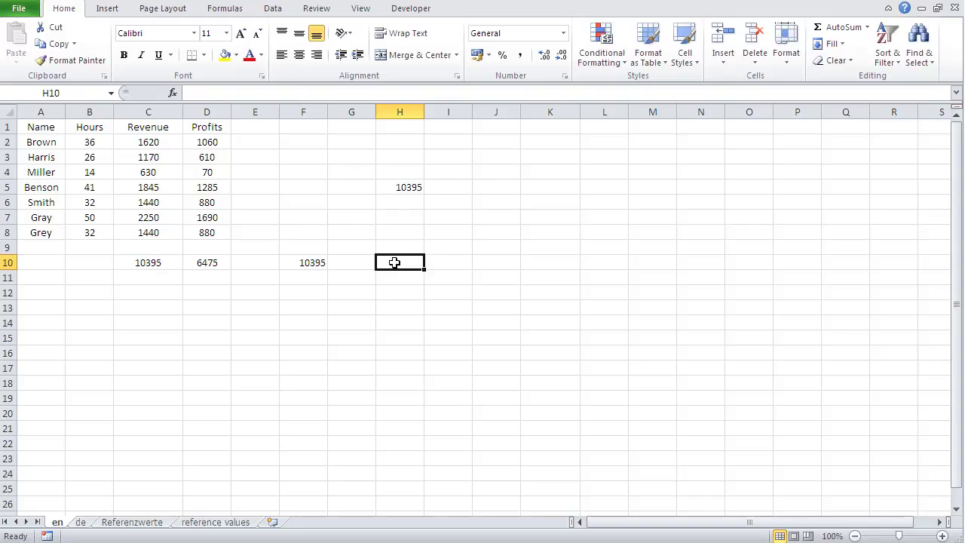
type("=sum(")
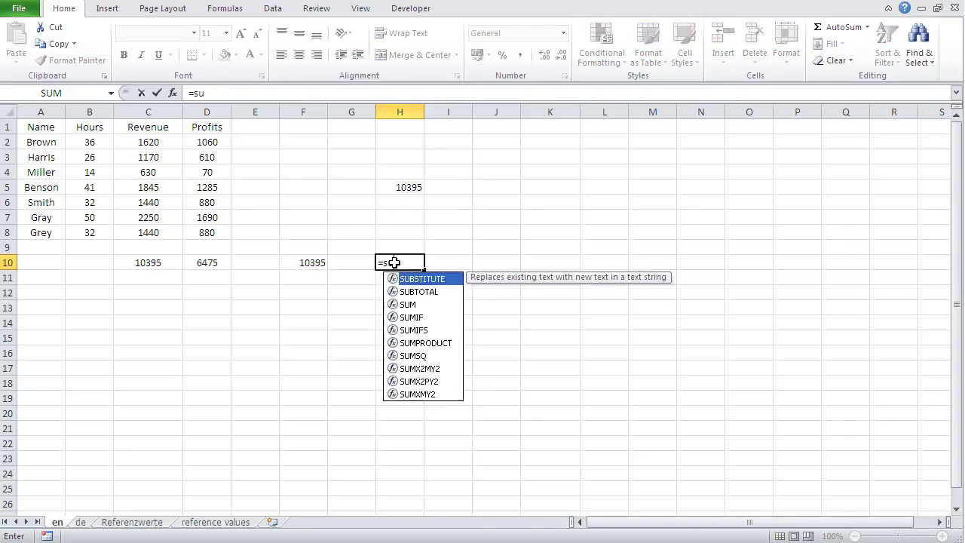
left_click_drag(197, 142, 196, 232)
type(")")
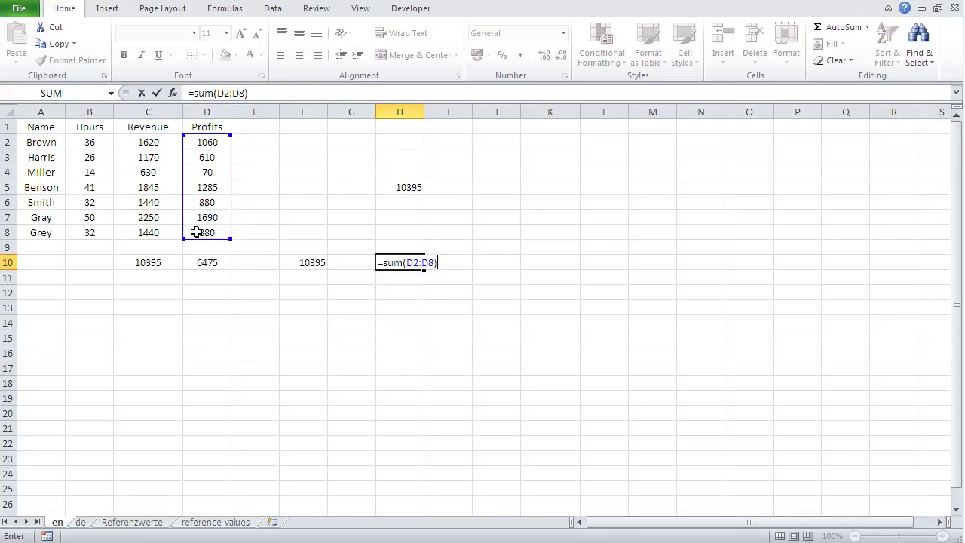
key("Return")
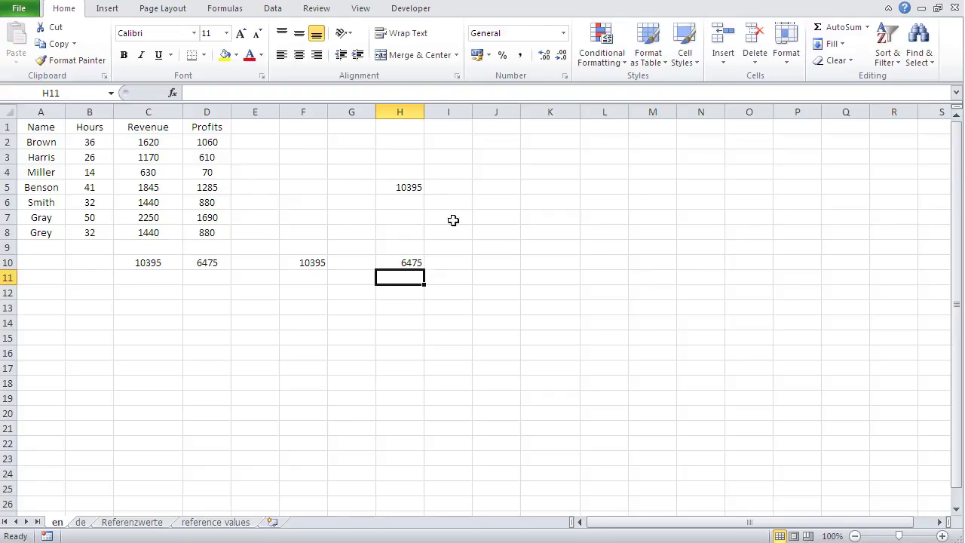
Step: Delete all the practice totals from the range C10:H11 and from cell H5
left_click_drag(143, 259, 414, 274)
key("Delete")
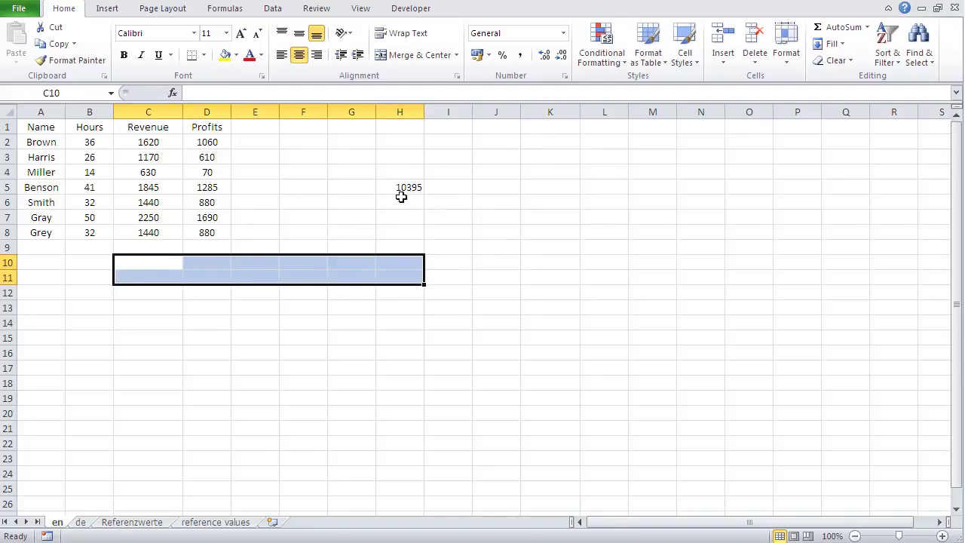
left_click(400, 188)
key("Delete")
Step: Enter the function labels Sum, Count and CountA in cells J2 to J4
left_click(491, 143)
type("Sum")
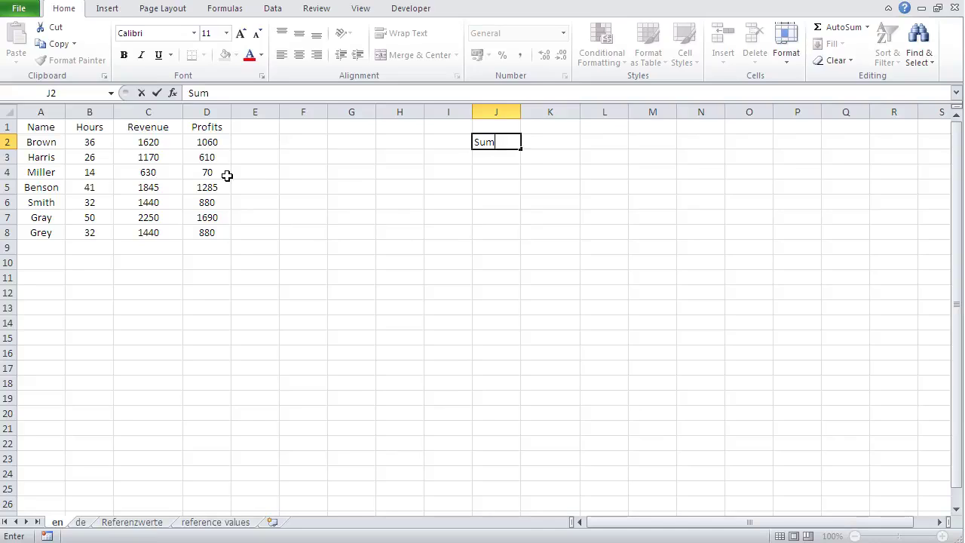
key("Return")
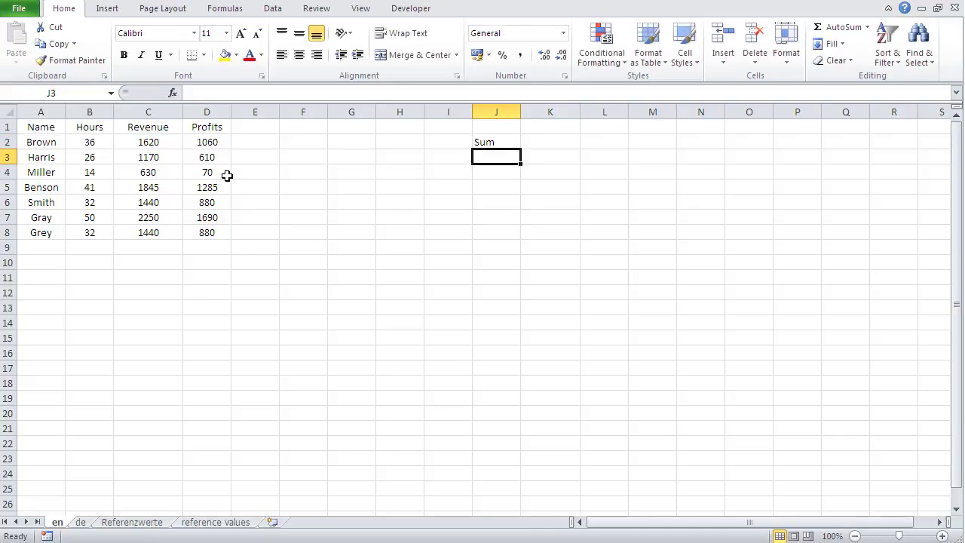
key("alt+F11")
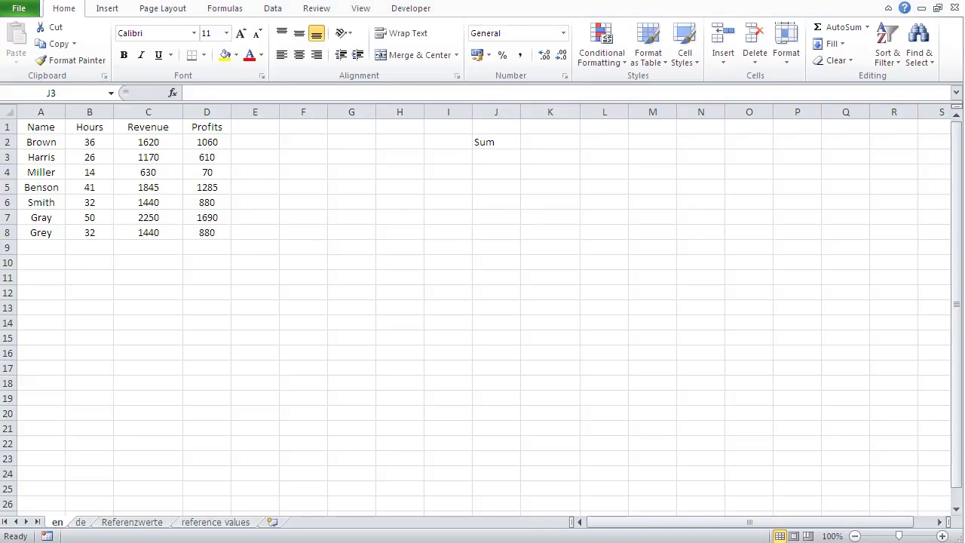
left_click(491, 165)
type("C")
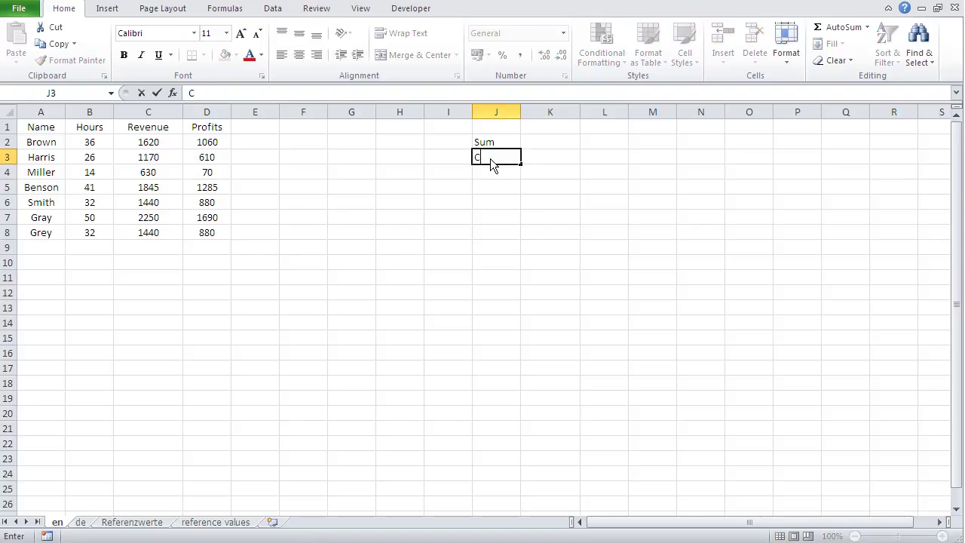
type("ount")
key("Return")
type("Cou")
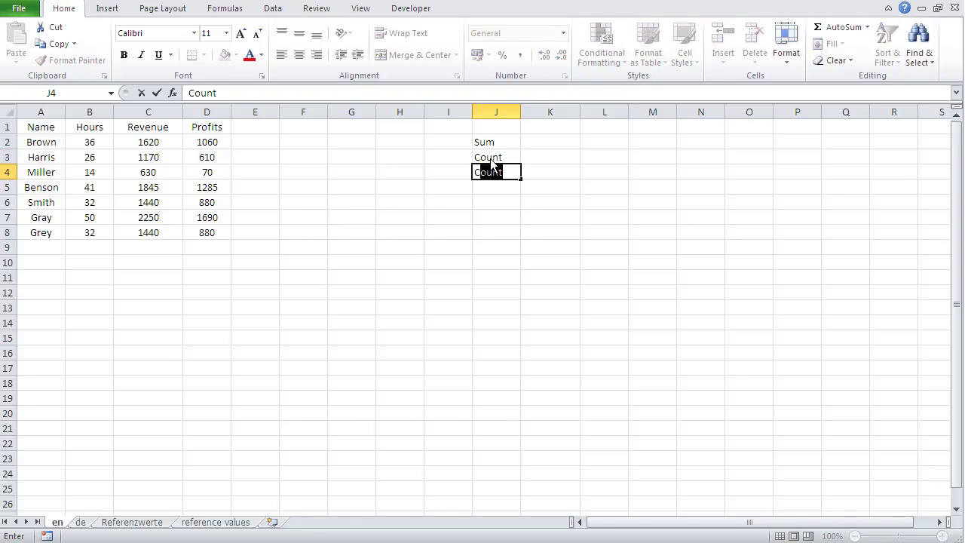
type("ntA")
key("Return")
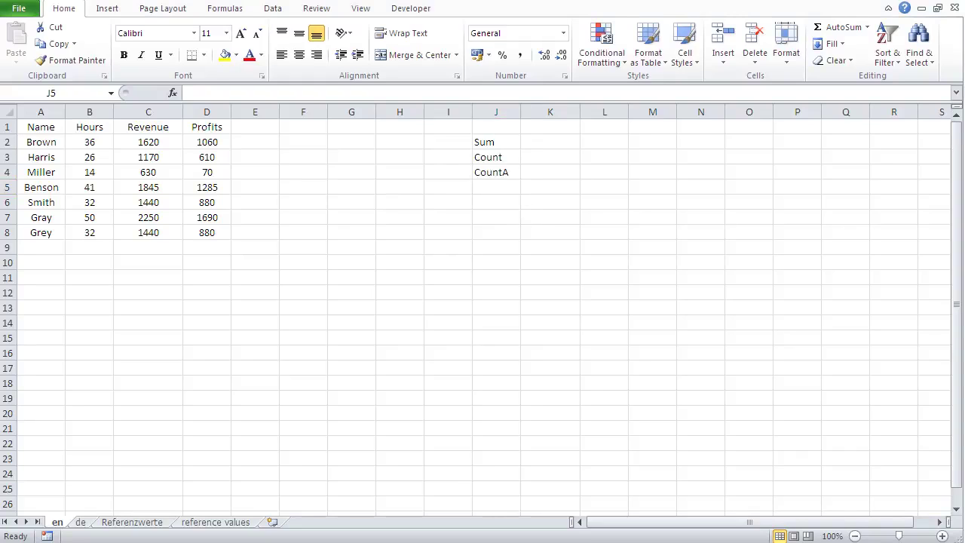
Step: Add the labels Max, Min and Average in cells J5 to J7
left_click(494, 194)
type("Max")
key("Return")
type("Min")
key("Return")
type("Average")
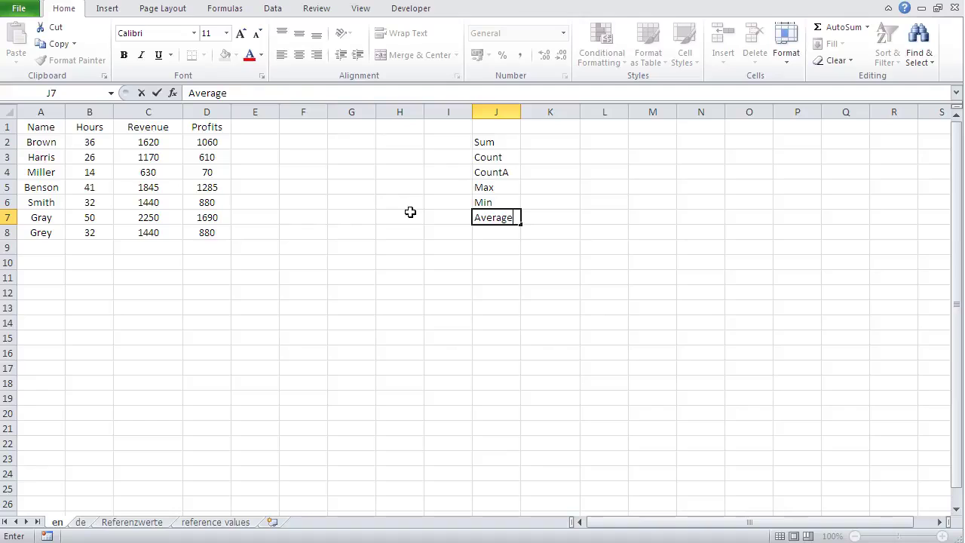
key("Return")
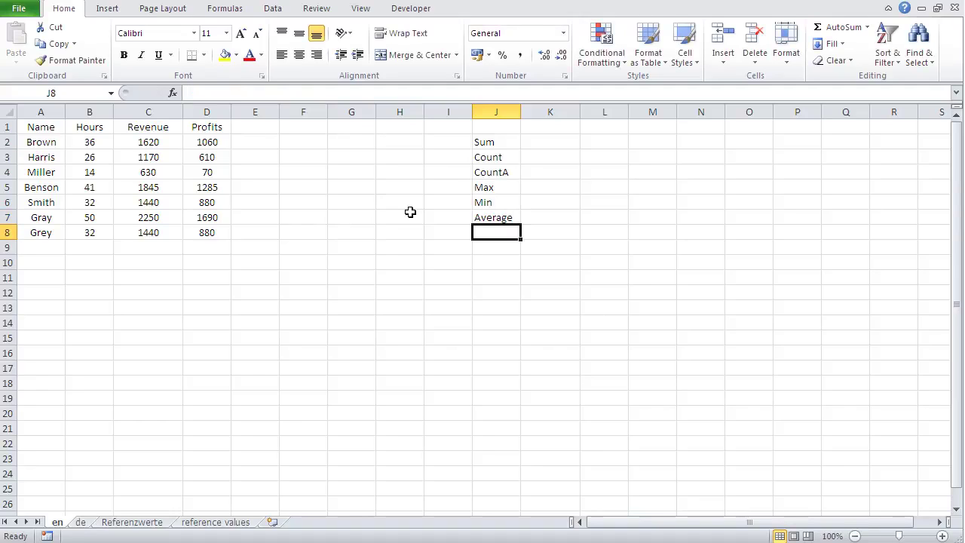
Step: Total the Hours column beside the Sum label in K2 with the manually written formula =sum(B2:B8)
left_click(551, 141)
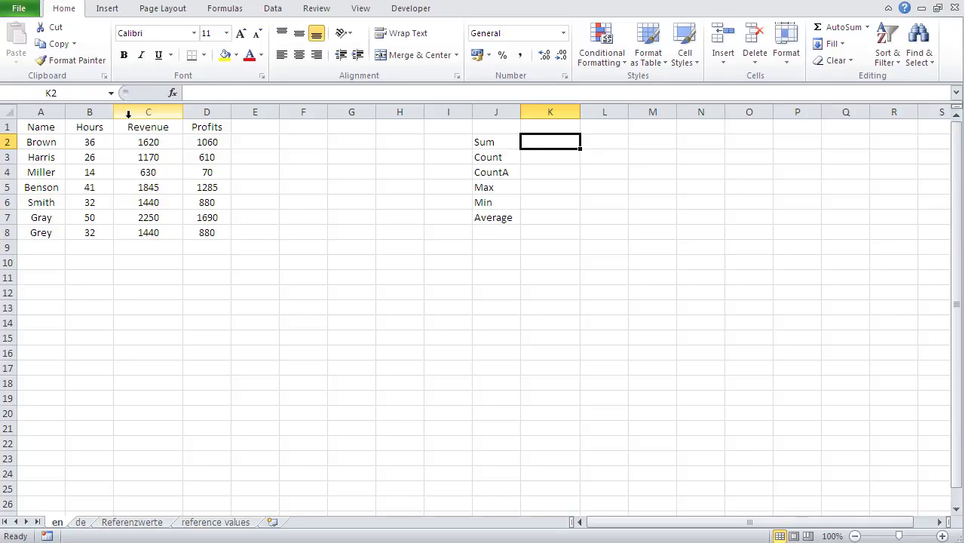
type("=sum(")
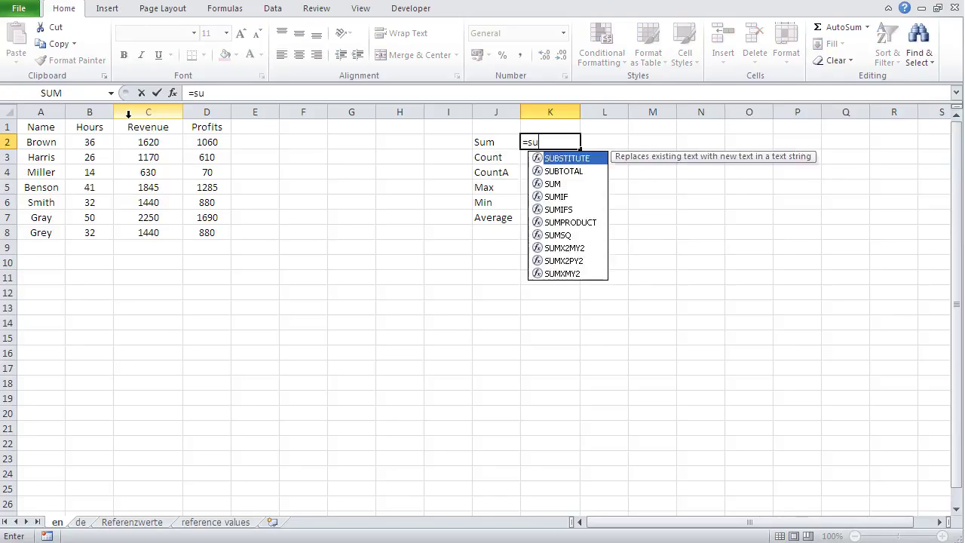
left_click(83, 142)
left_click_drag(83, 142, 83, 233)
type(")")
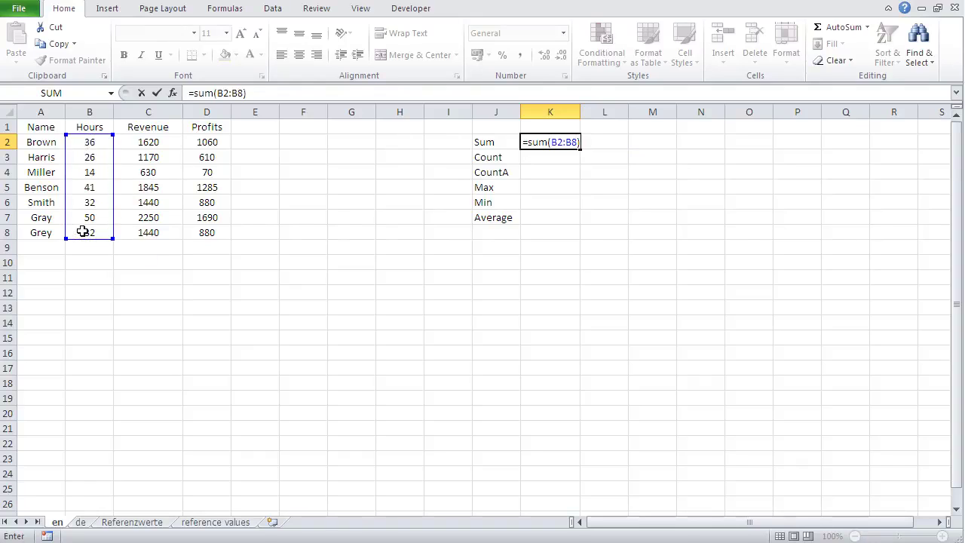
key("Return")
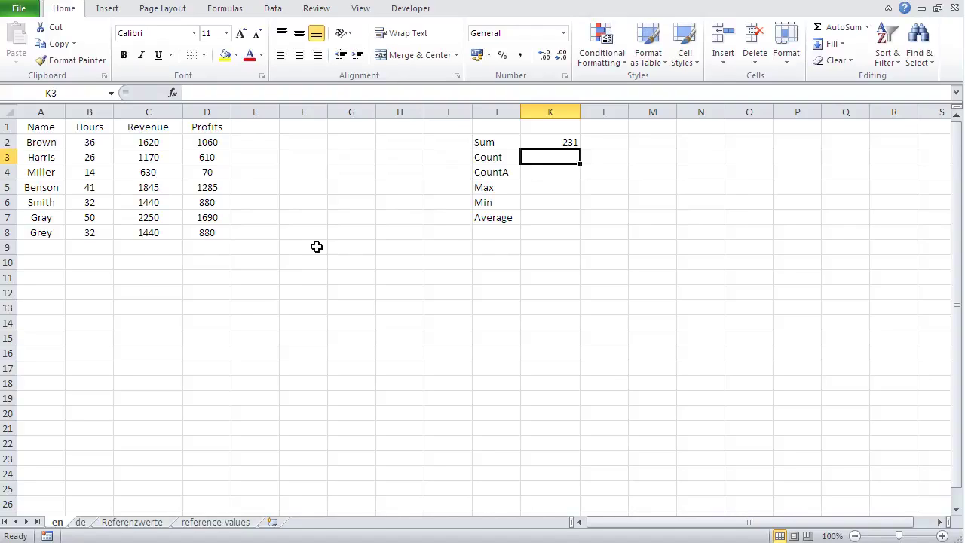
Step: Insert the COUNT function in K3 from the complete function list, counting the numbers in range B1:B8
left_click(172, 93)
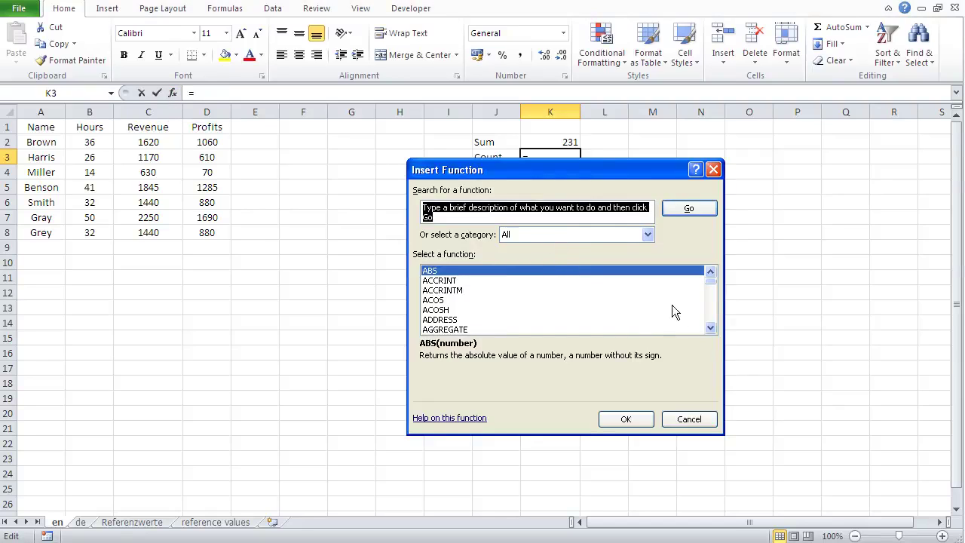
left_click(710, 327)
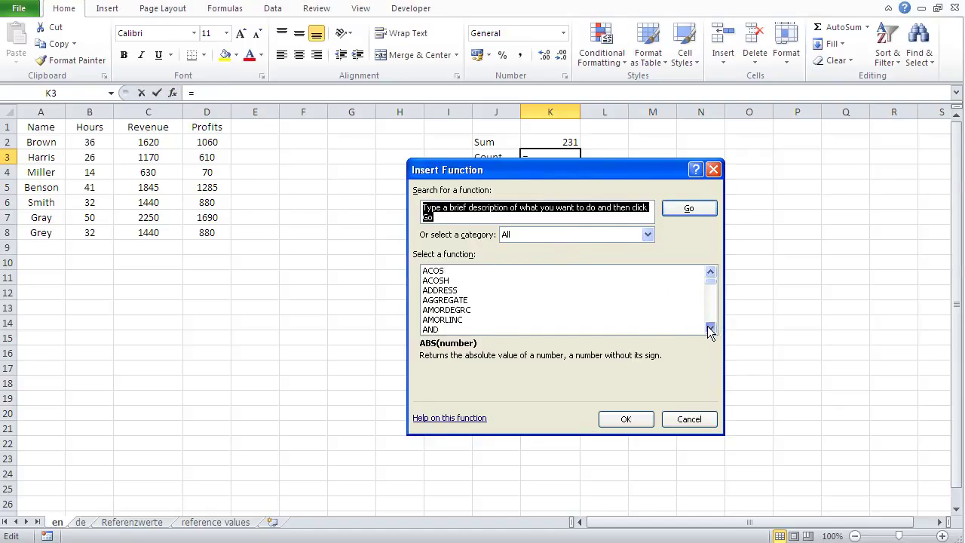
left_click_drag(710, 328, 710, 328)
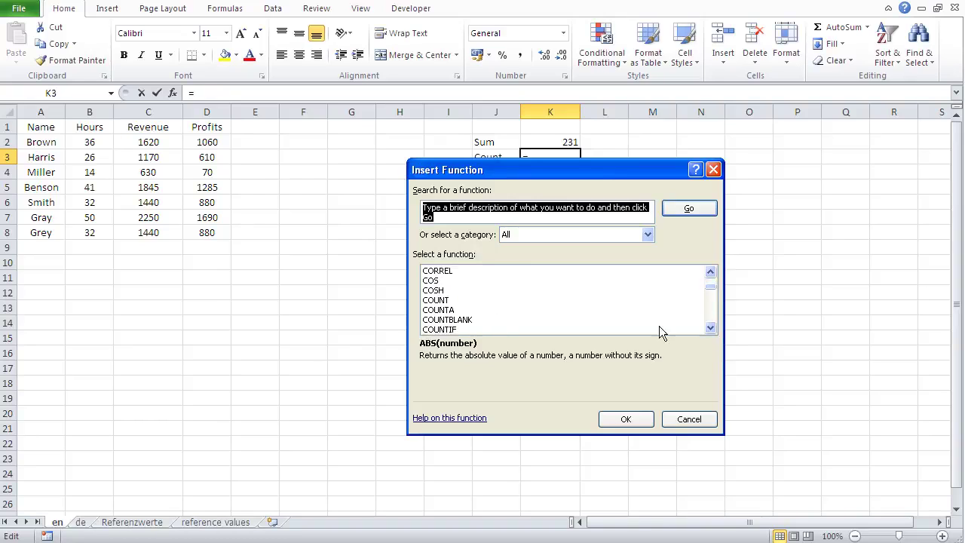
left_click(434, 301)
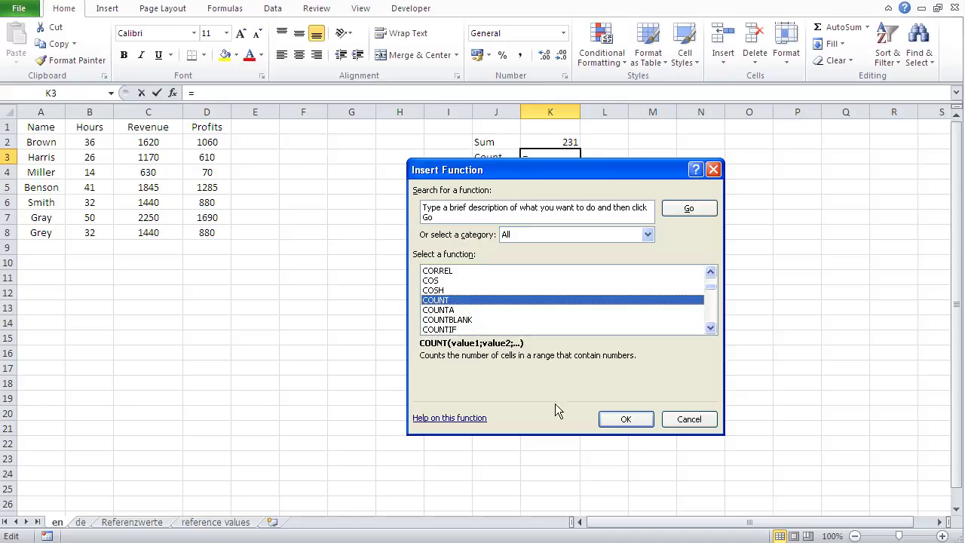
left_click(626, 419)
left_click_drag(91, 127, 87, 233)
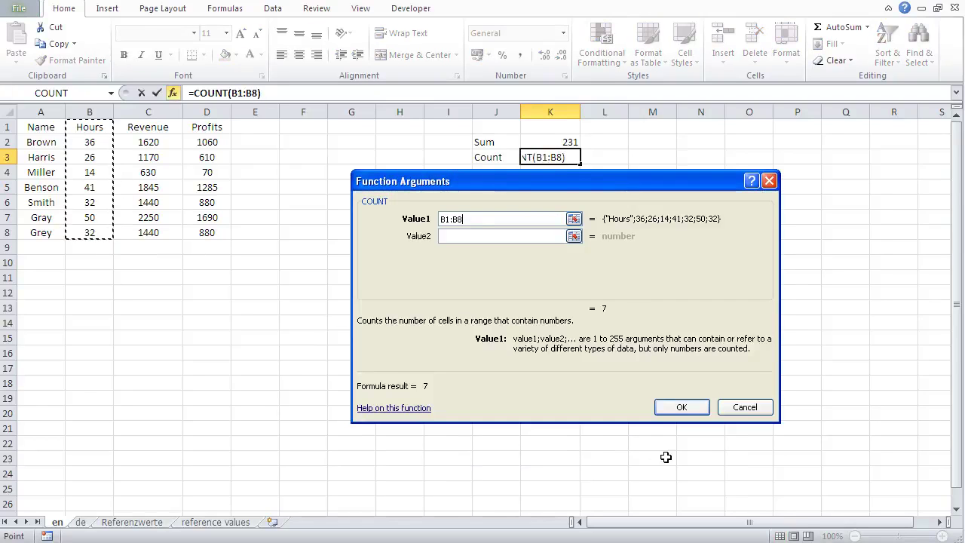
left_click(679, 408)
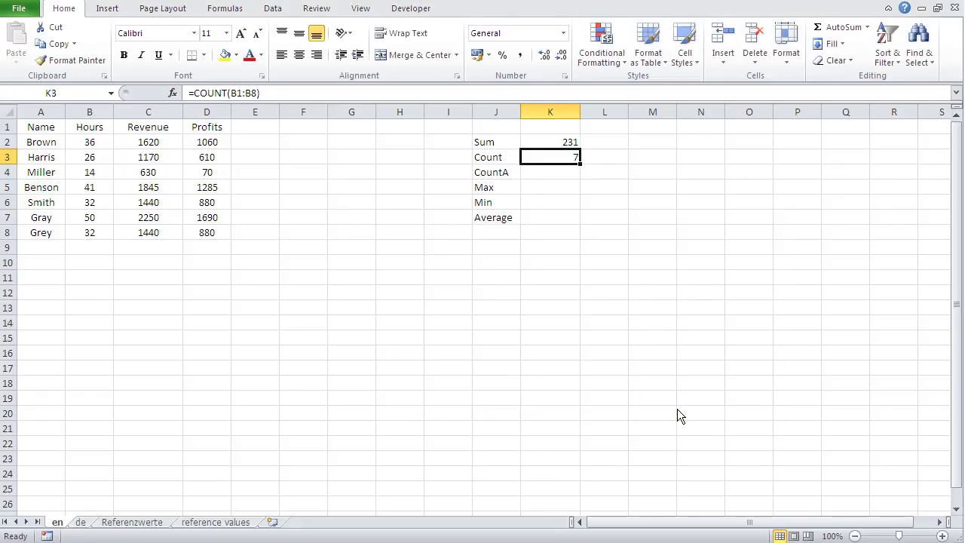
Step: Insert the COUNTA function in K4 from the complete function list, with range B1:B8 as its argument
left_click(555, 173)
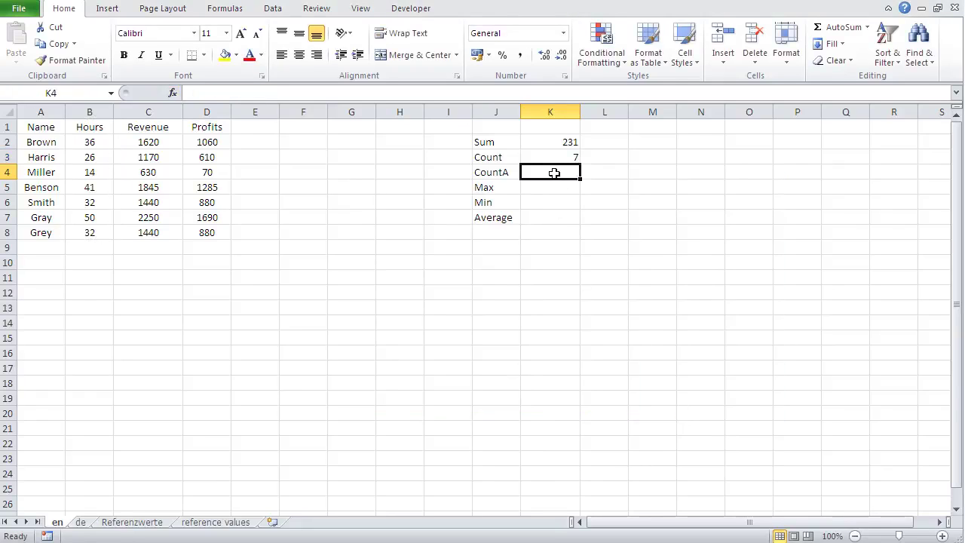
left_click(173, 92)
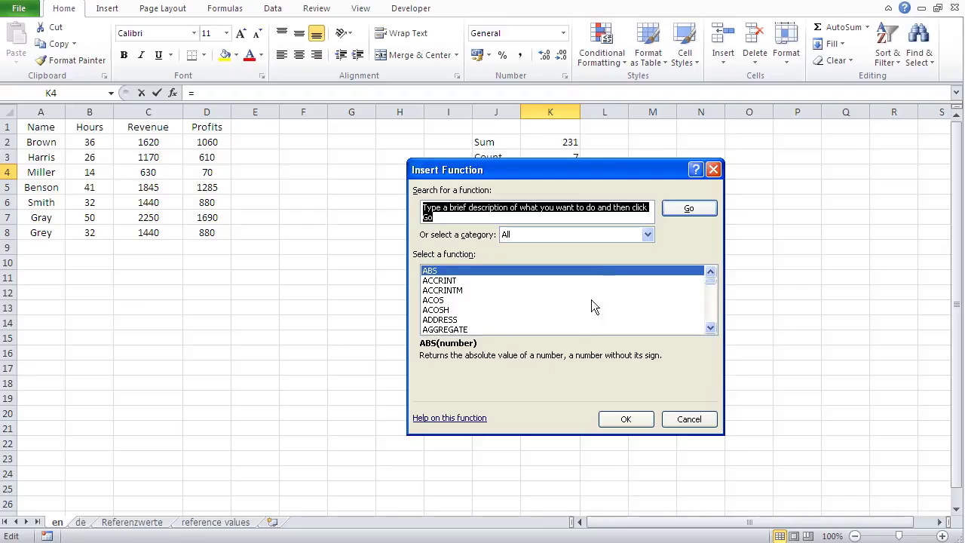
left_click_drag(707, 282, 707, 292)
left_click(711, 327)
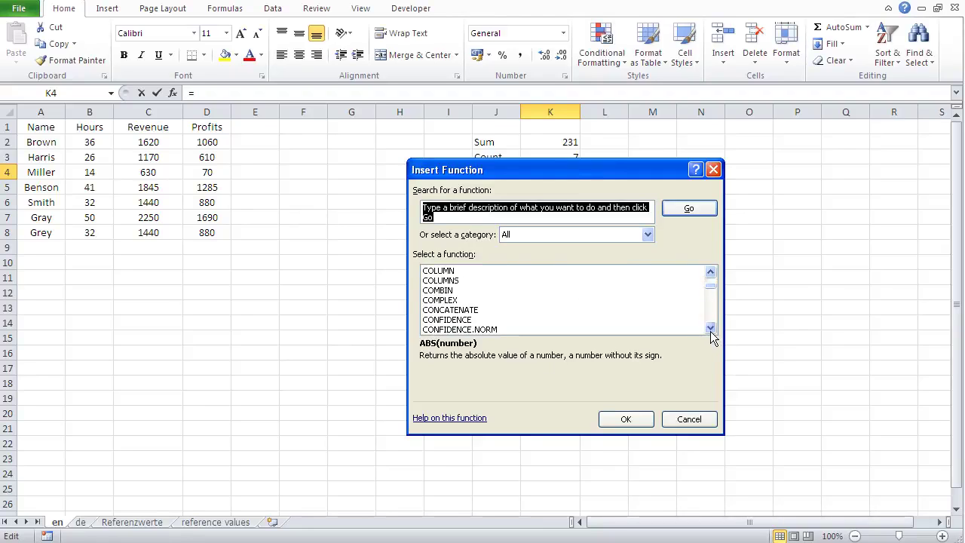
left_click(442, 320)
left_click(626, 419)
left_click_drag(95, 128, 88, 229)
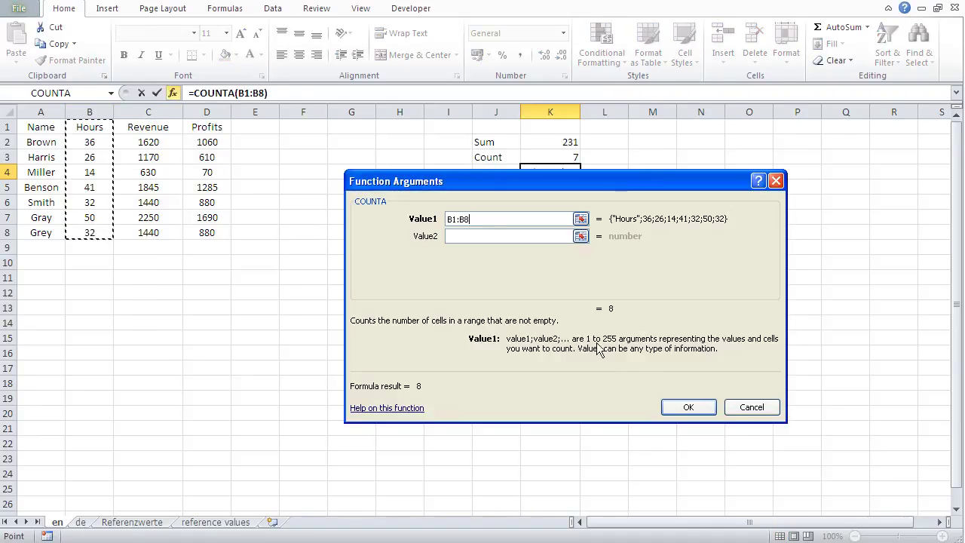
left_click(689, 408)
left_click(623, 367)
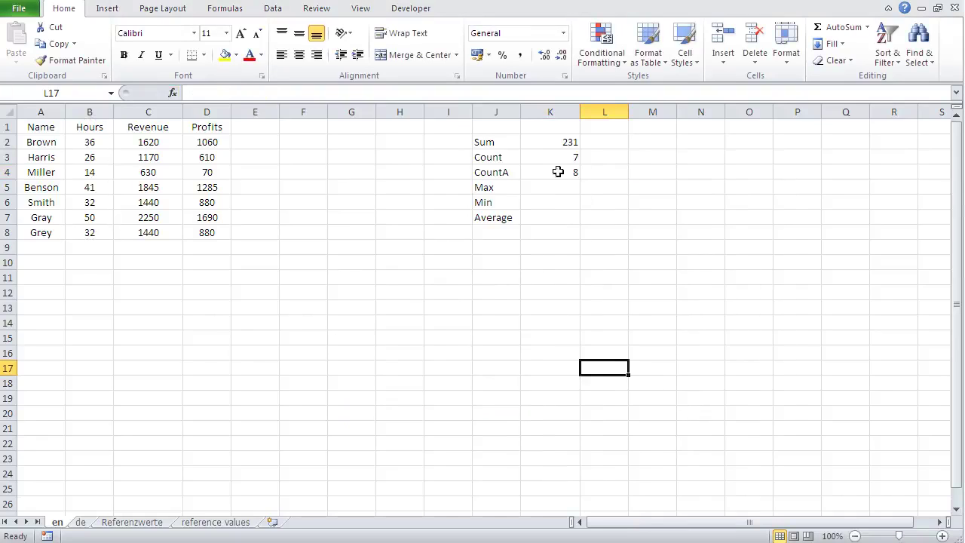
Step: Examine and compare the cell ranges referenced by the COUNT formula in K3 and the COUNTA formula in K4
left_click(536, 158)
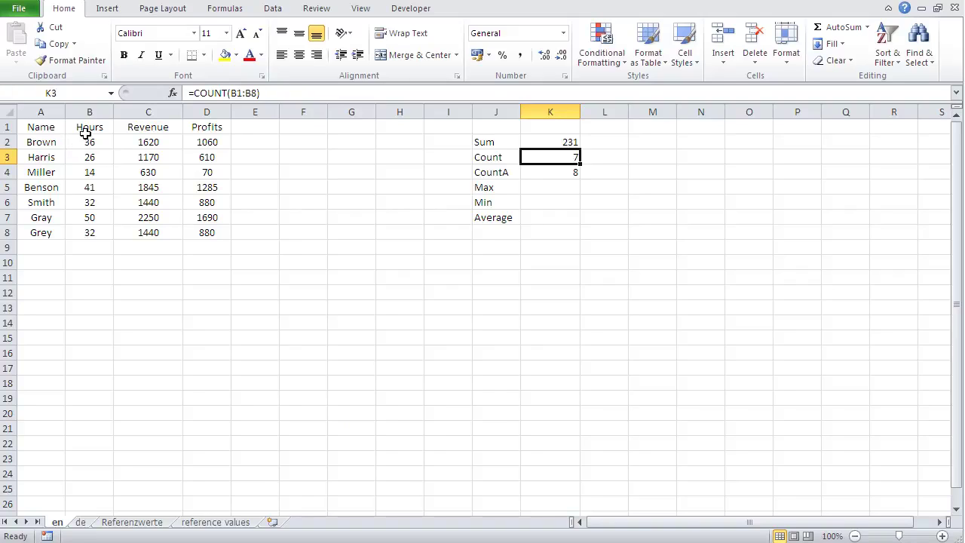
left_click(280, 91)
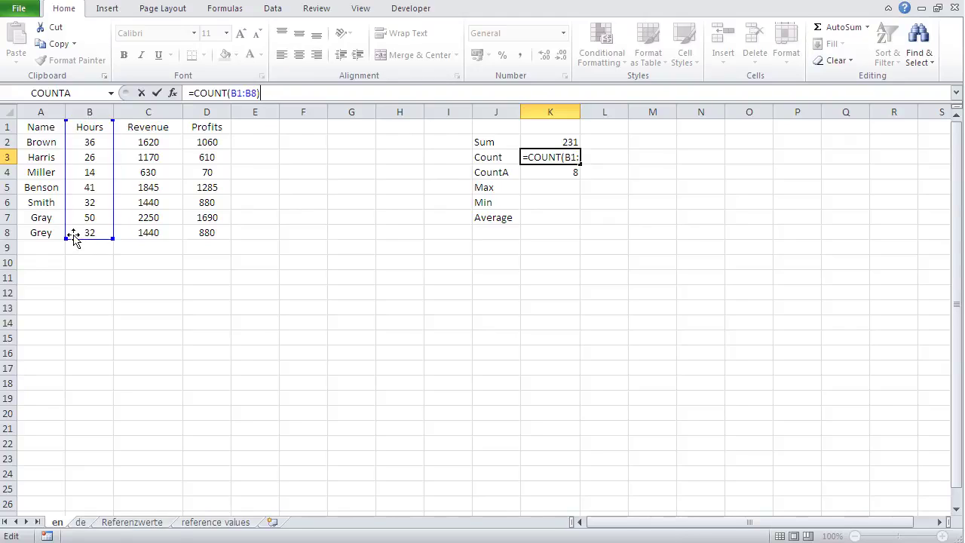
key("Return")
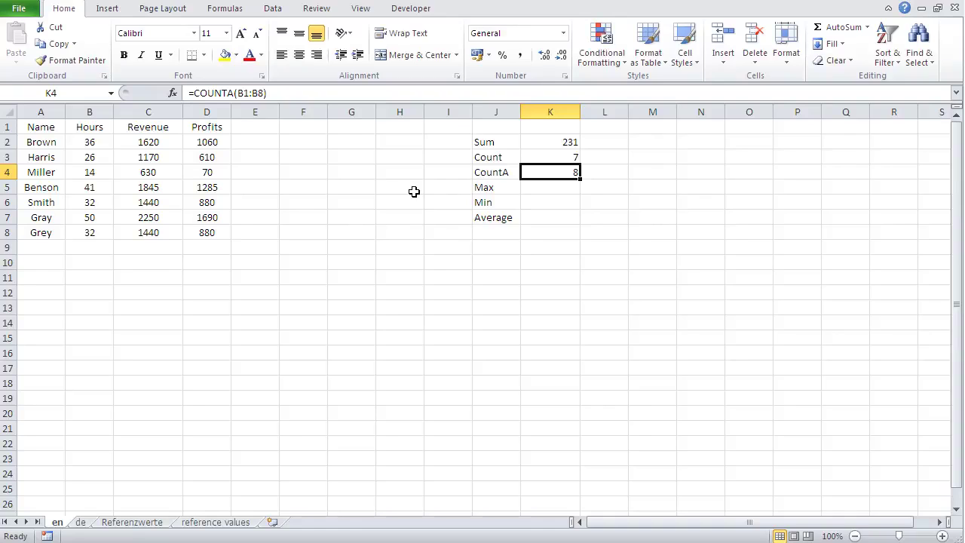
left_click(273, 92)
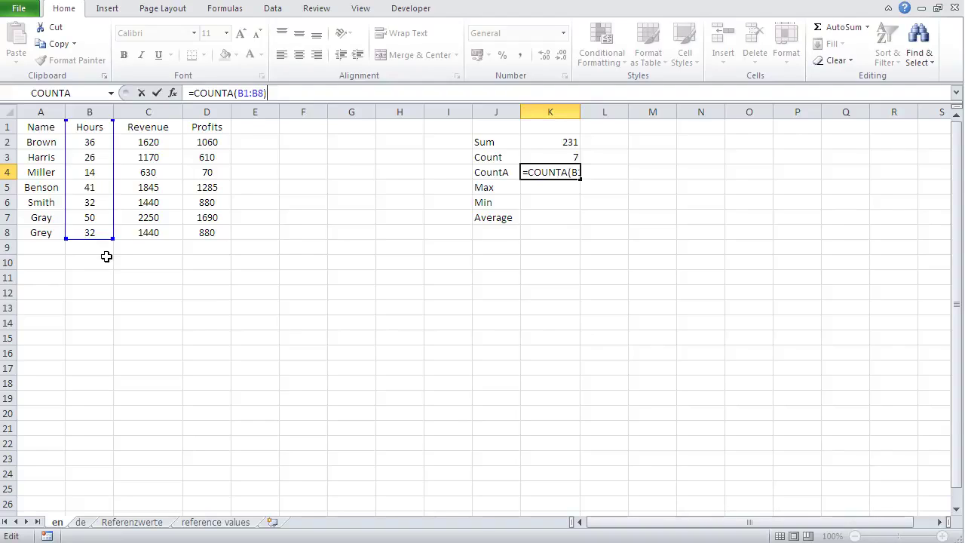
key("Return")
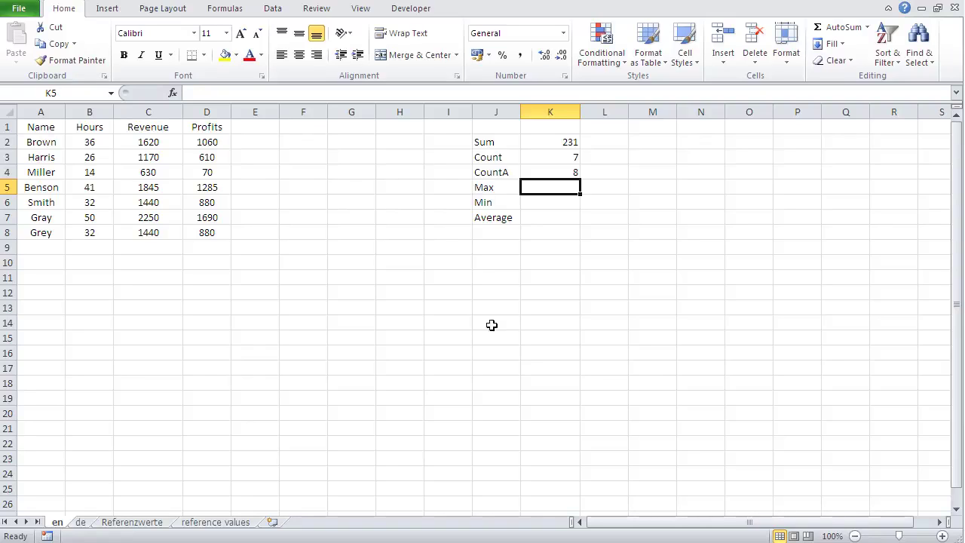
left_click(556, 155)
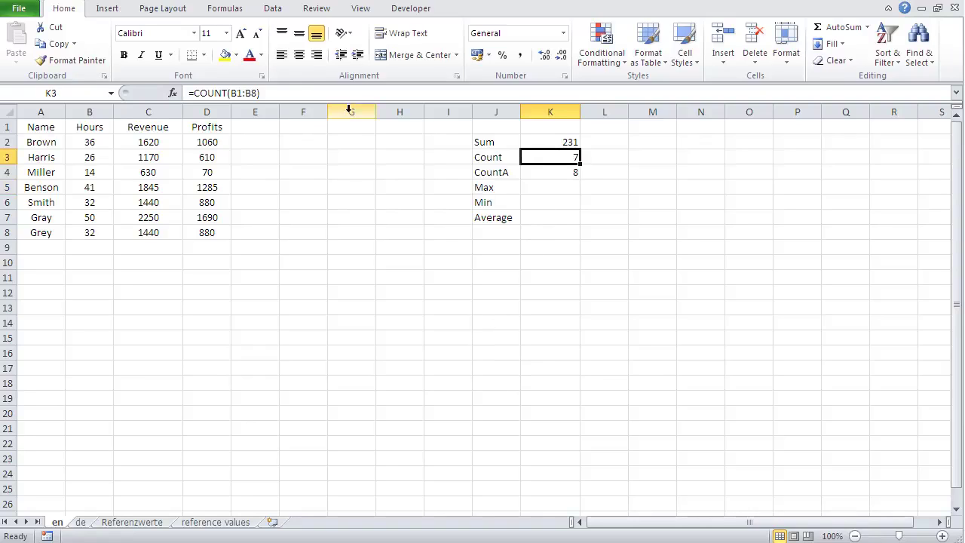
left_click(266, 91)
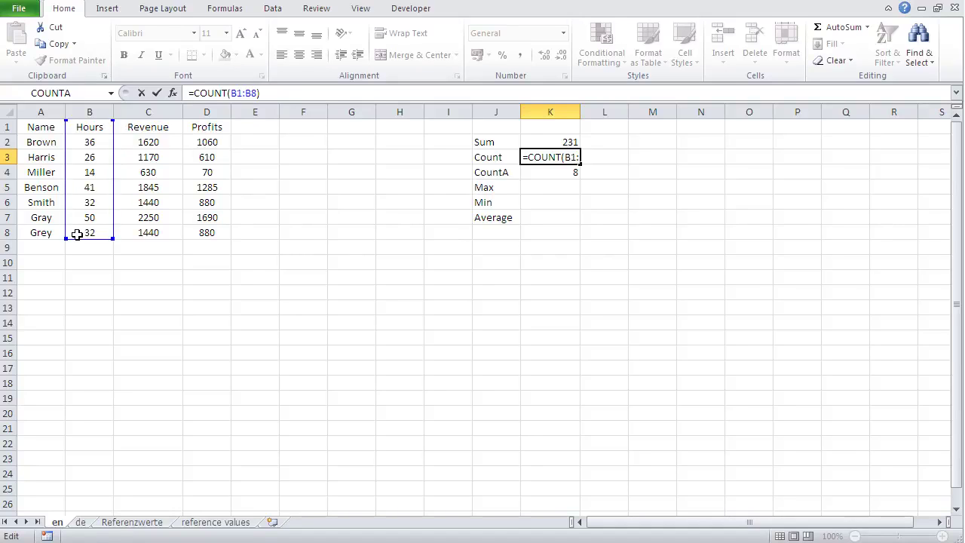
key("Return")
Step: Add a new entry below the table in row 9 with a person's surname in A9 and 45 hours in B9
left_click(43, 249)
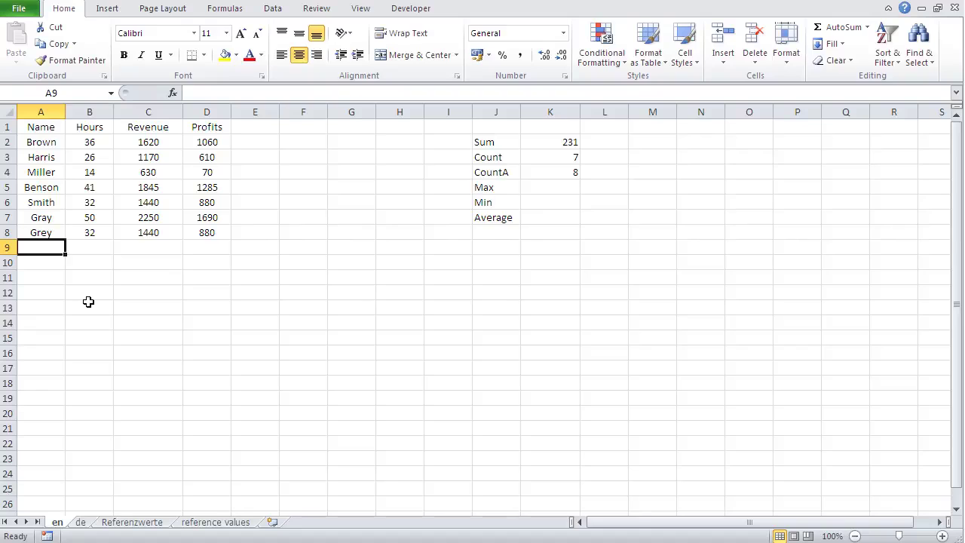
type("Harvey")
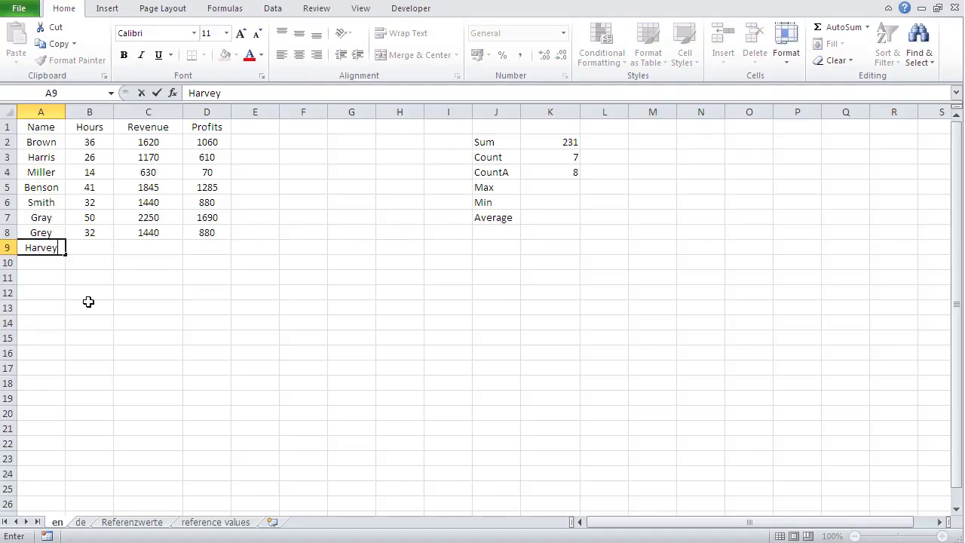
key("Tab")
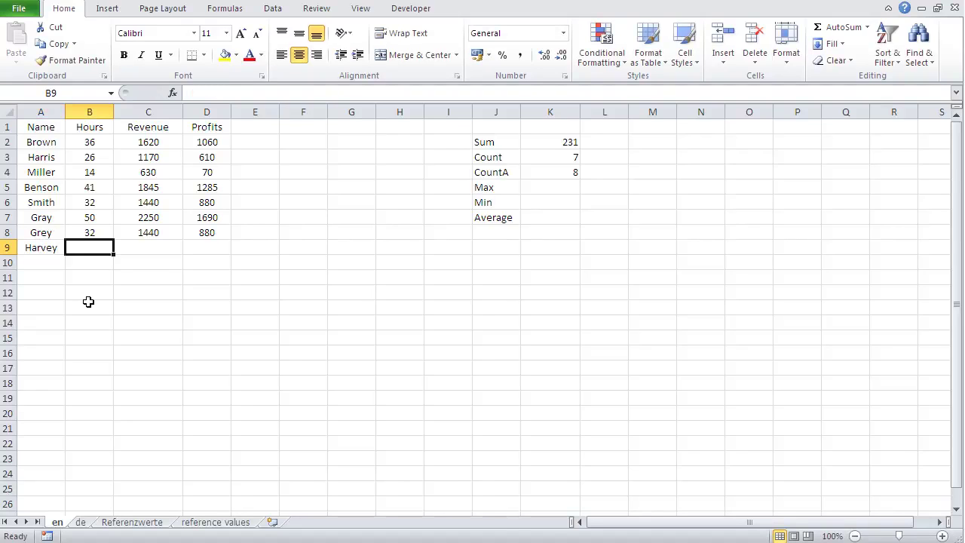
type("45")
key("Return")
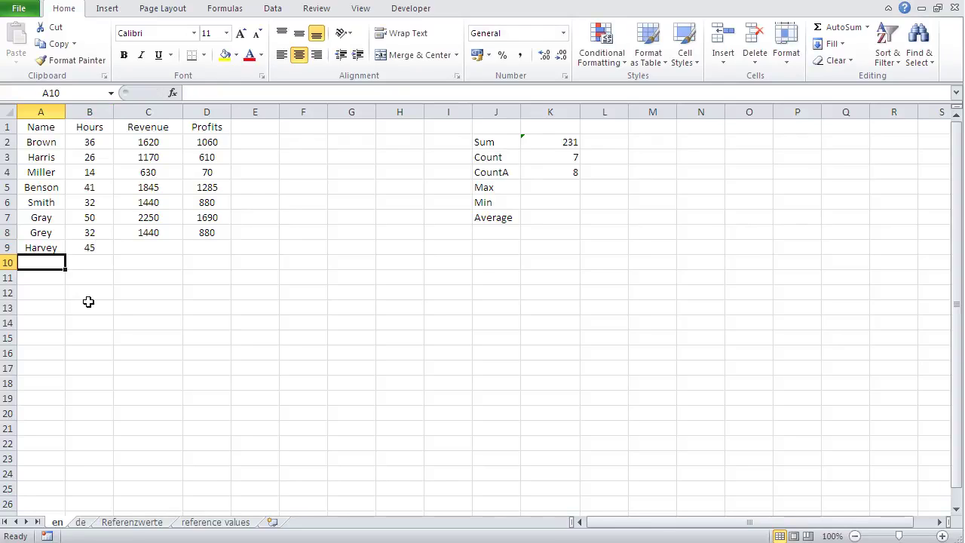
Step: Review the range referenced by COUNT in K3 and change the Sum formula in K2 to the whole Hours column, =SUM(B:B)
left_click(554, 157)
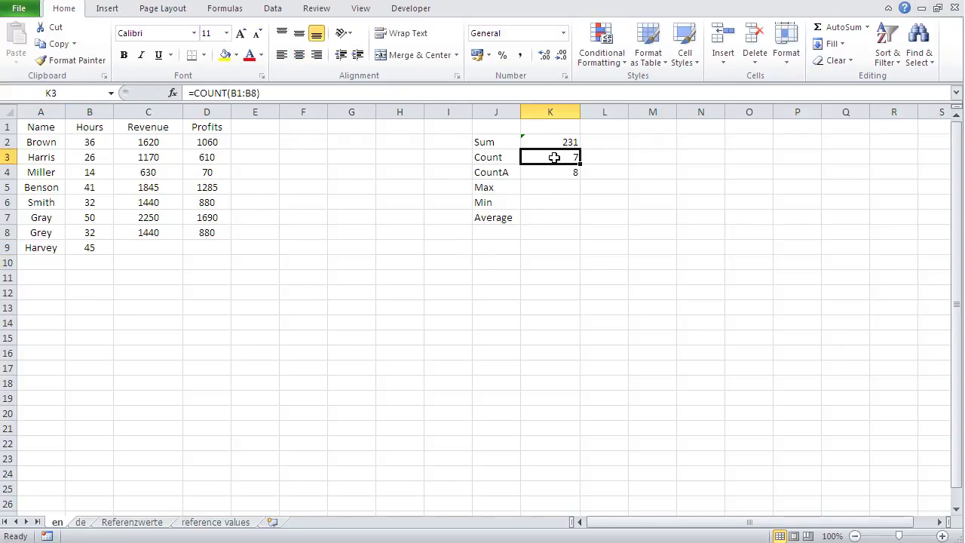
left_click(294, 93)
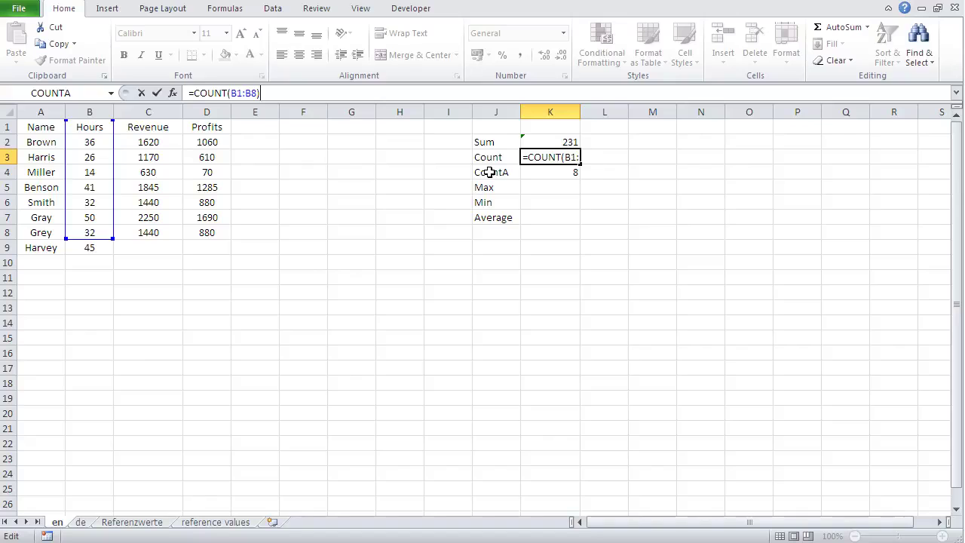
key("Return")
left_click(566, 143)
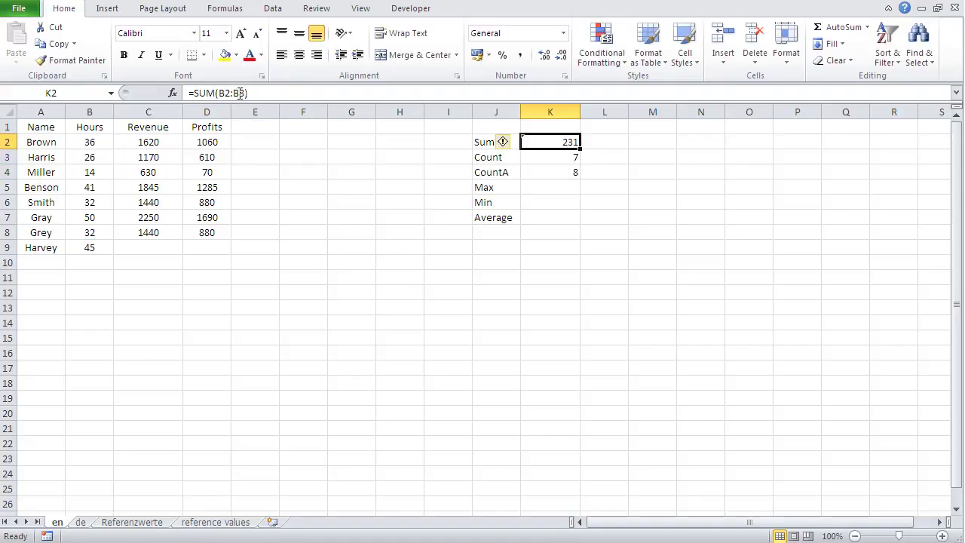
left_click_drag(243, 92, 219, 93)
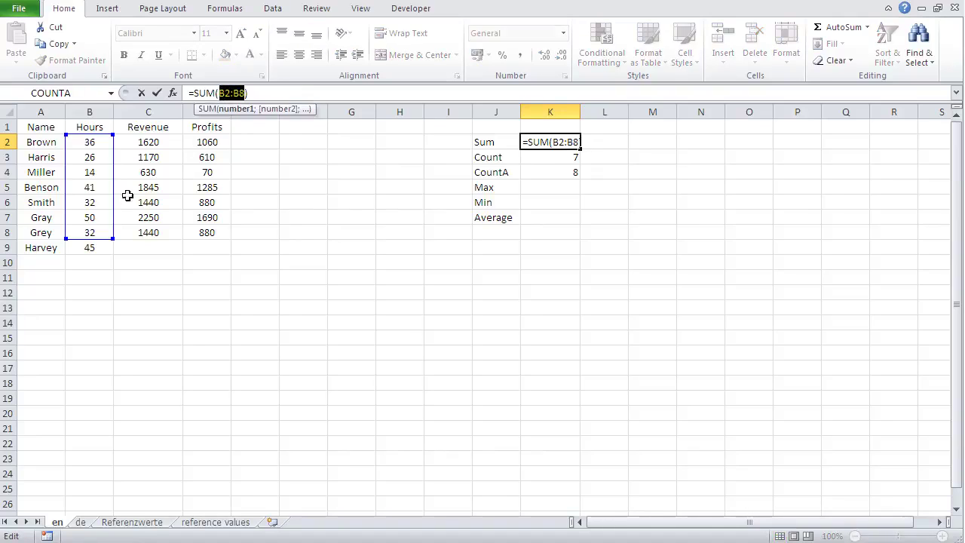
left_click(88, 111)
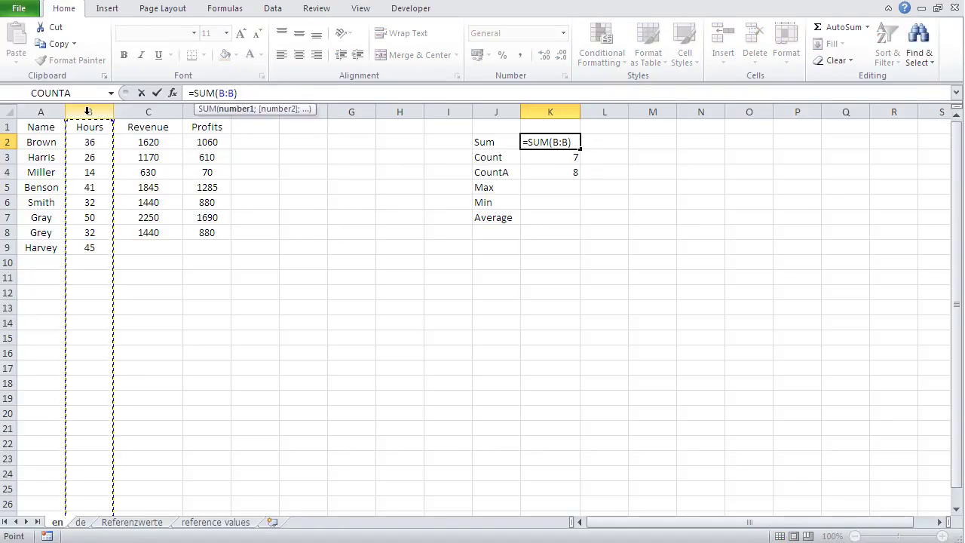
key("Return")
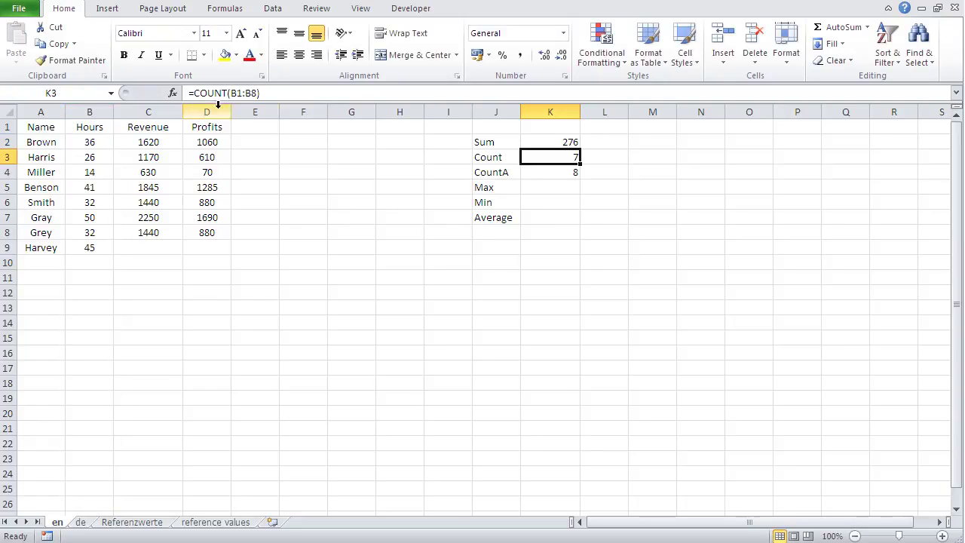
Step: Change the Count formula in K3 to cover the whole Hours column, =COUNT(B:B)
left_click(257, 92)
left_click_drag(256, 92, 231, 92)
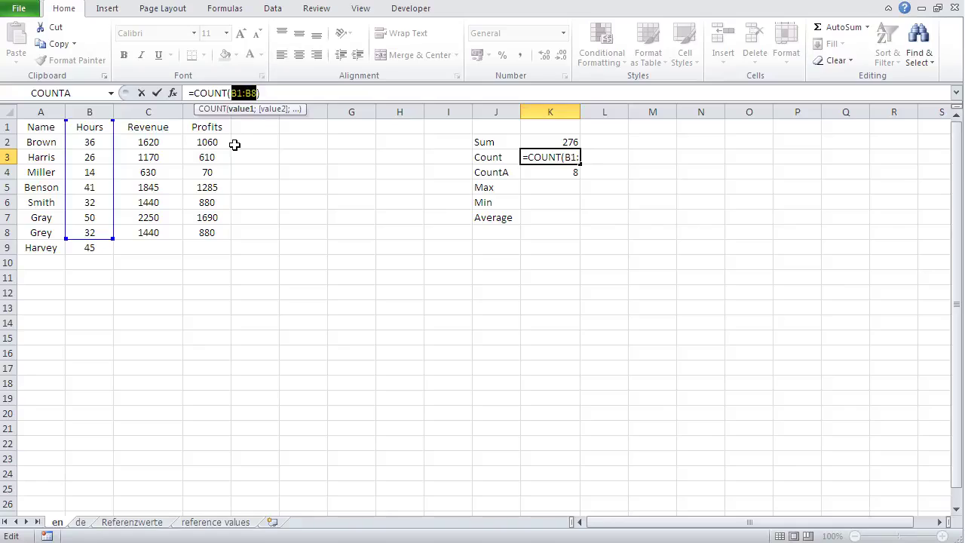
left_click(97, 109)
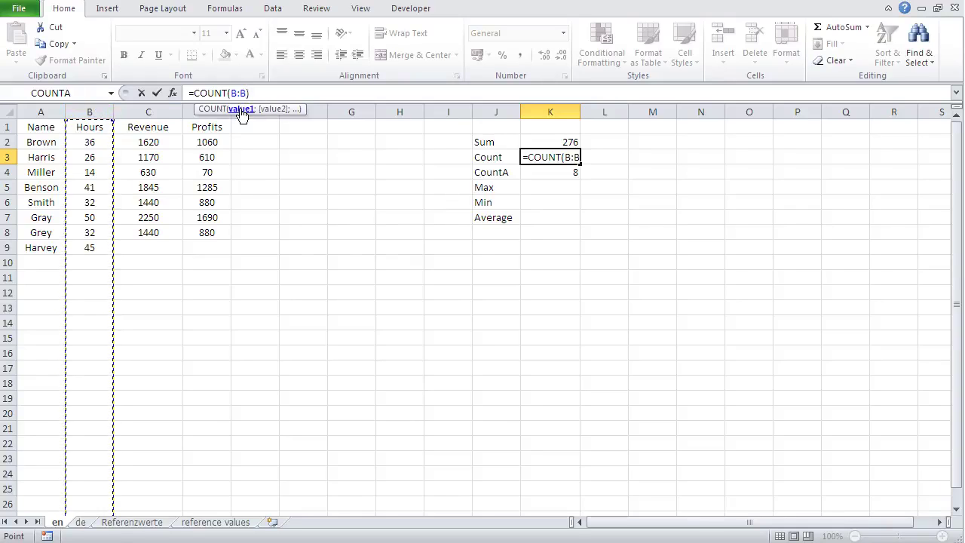
key("Return")
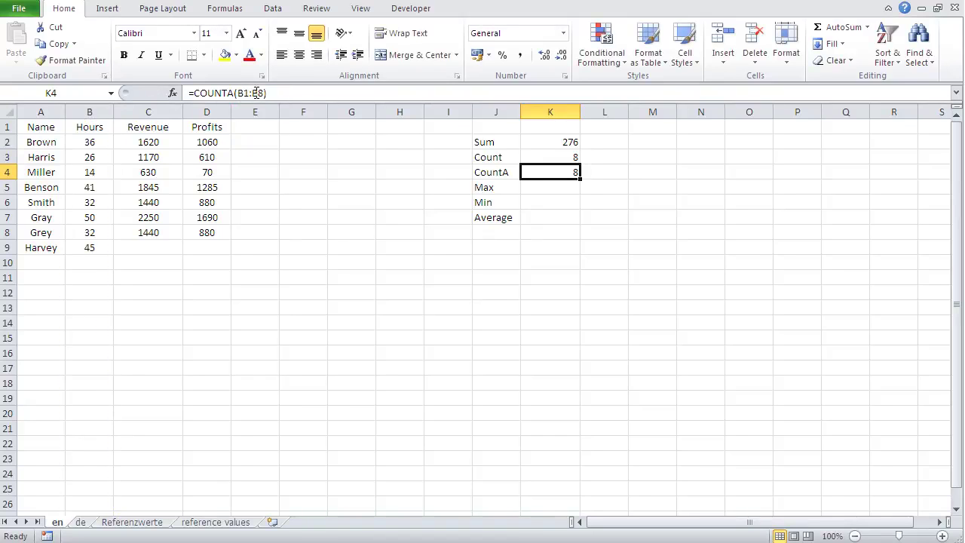
Step: Replace the range of the CountA formula in K4 with all of column B, =COUNTA(B:B)
left_click_drag(264, 93, 238, 92)
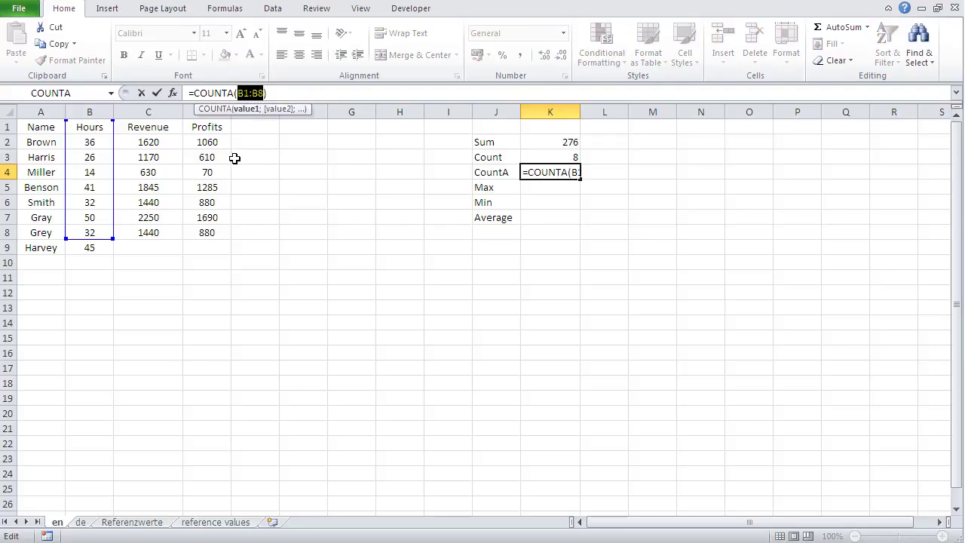
left_click(91, 112)
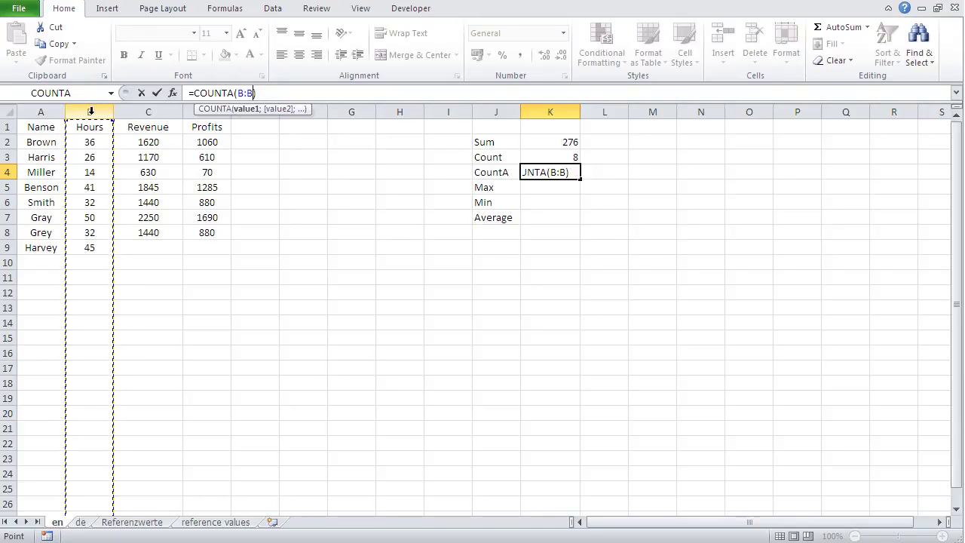
key("Return")
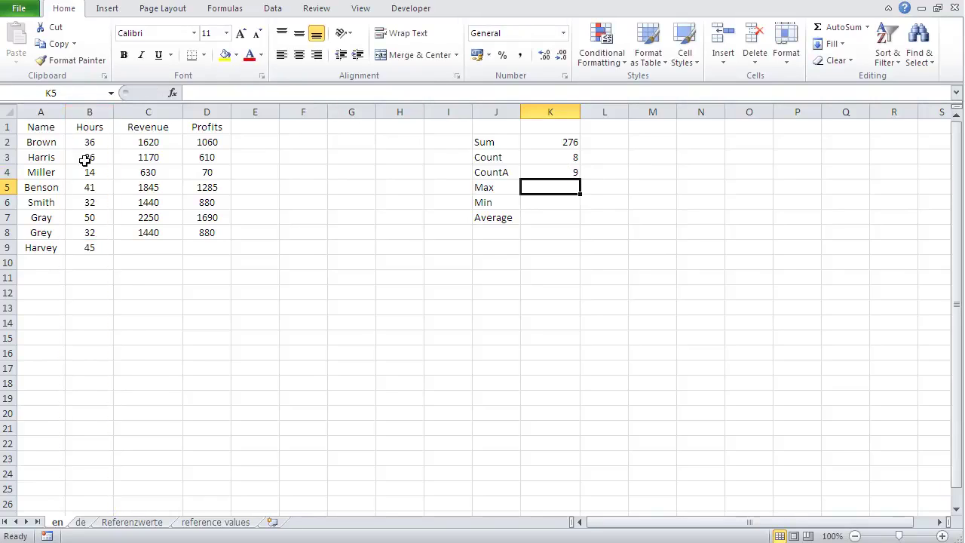
Step: Add a new entry in row 10 with a person's surname in A10 and 36 hours in B10
left_click(41, 261)
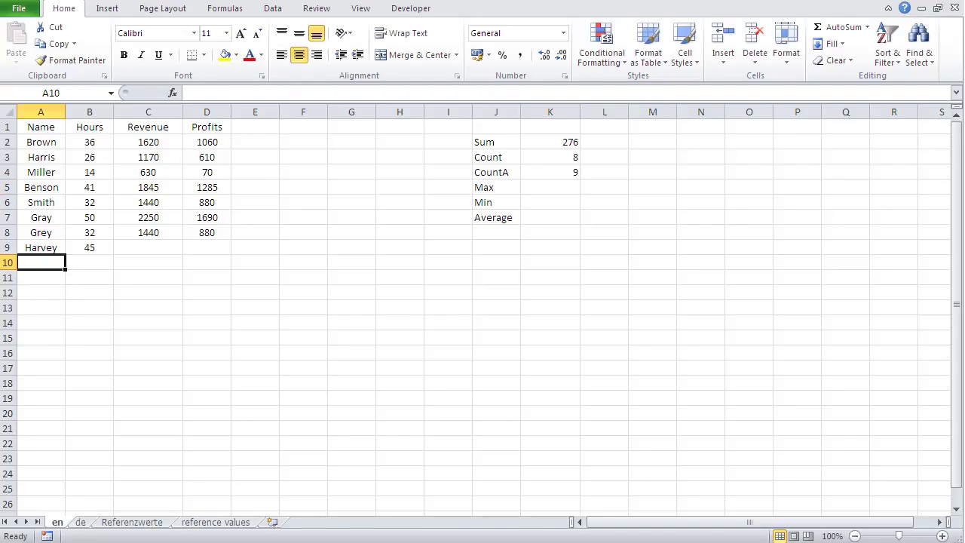
type("Brown")
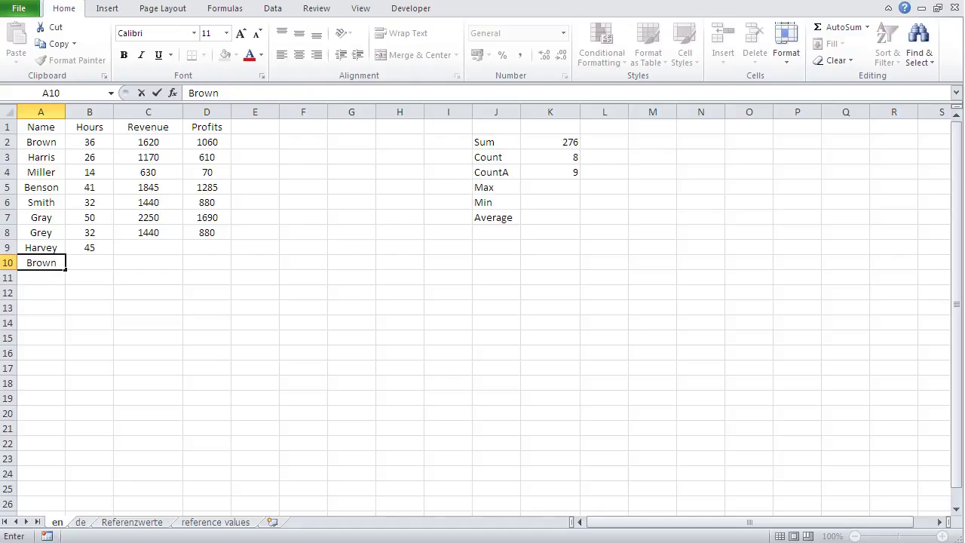
key("Tab")
type("36")
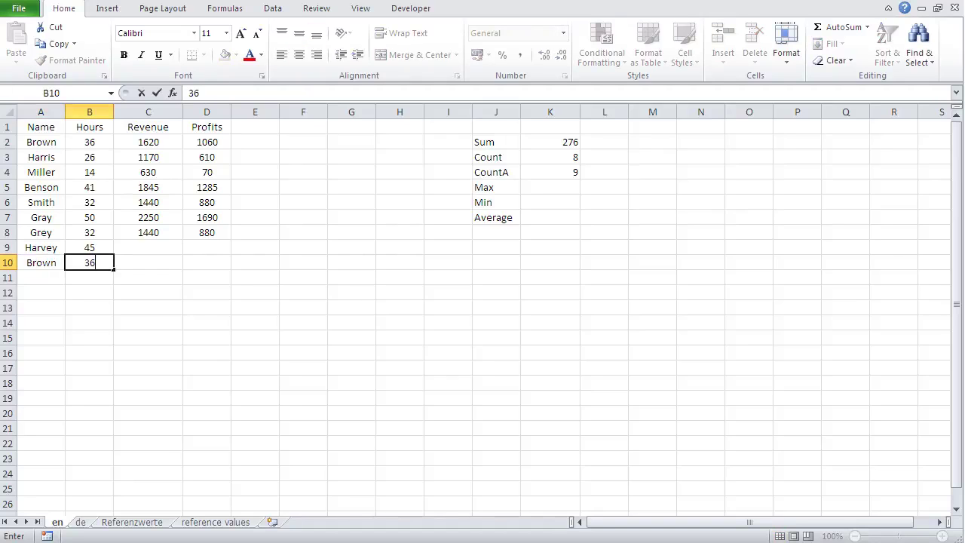
key("Return")
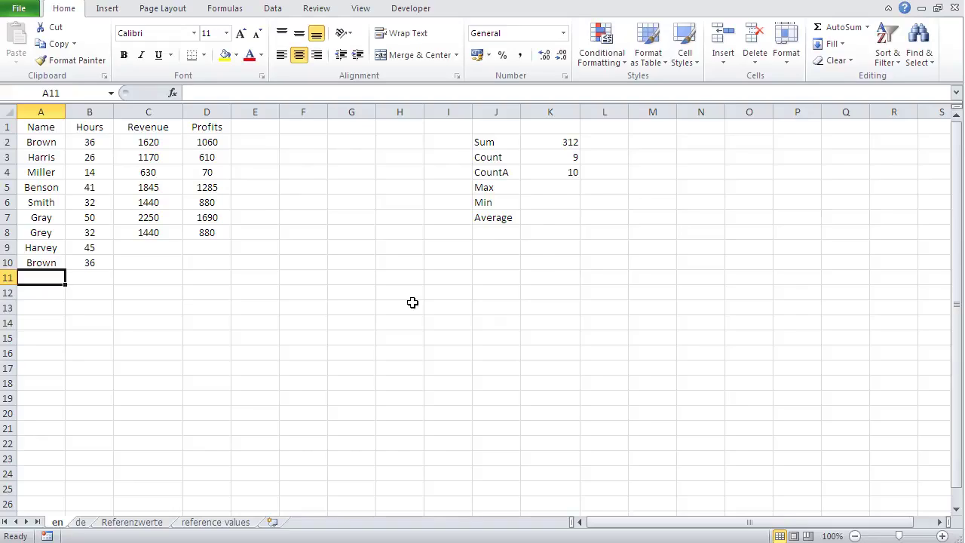
Step: Calculate the maximum of the whole Hours column in K5 with =MAX(B:B)
left_click(560, 192)
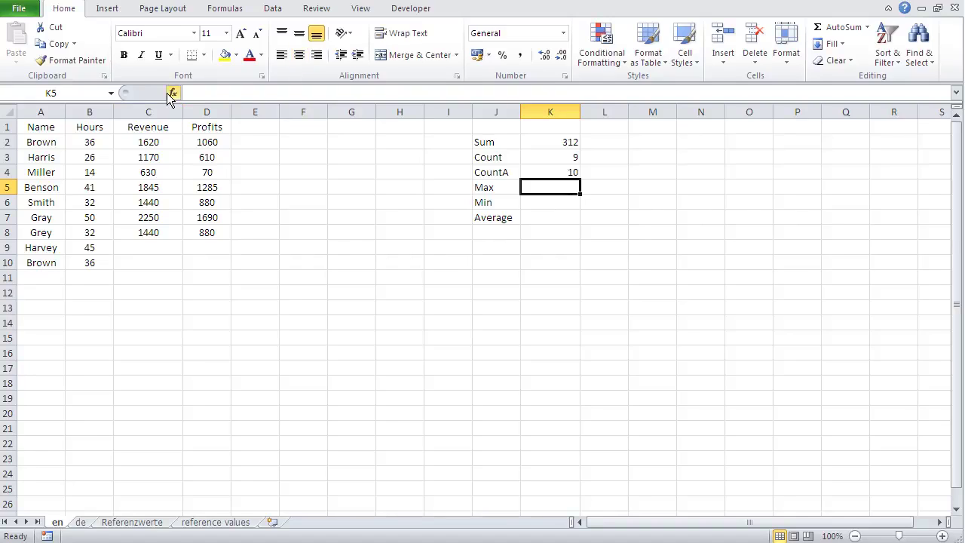
type("=")
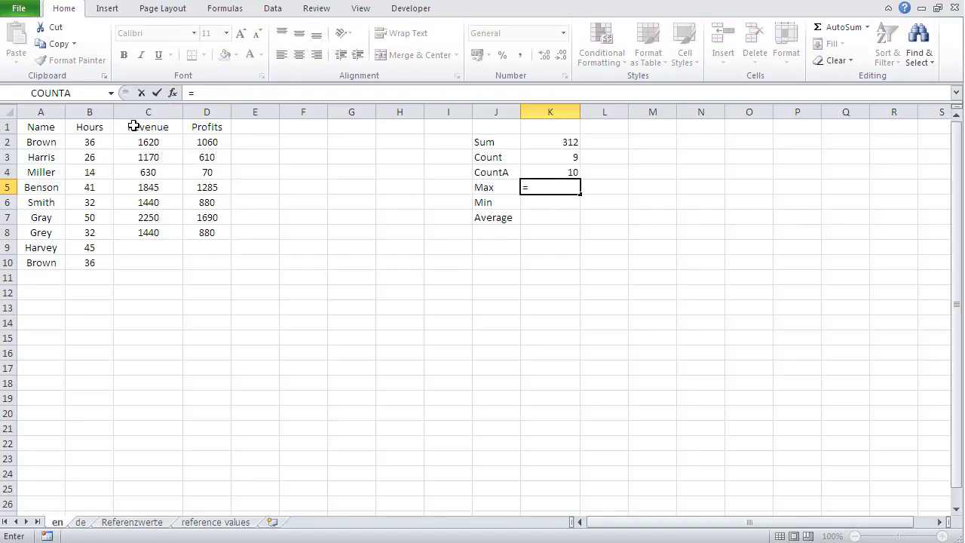
type("max(")
left_click(90, 111)
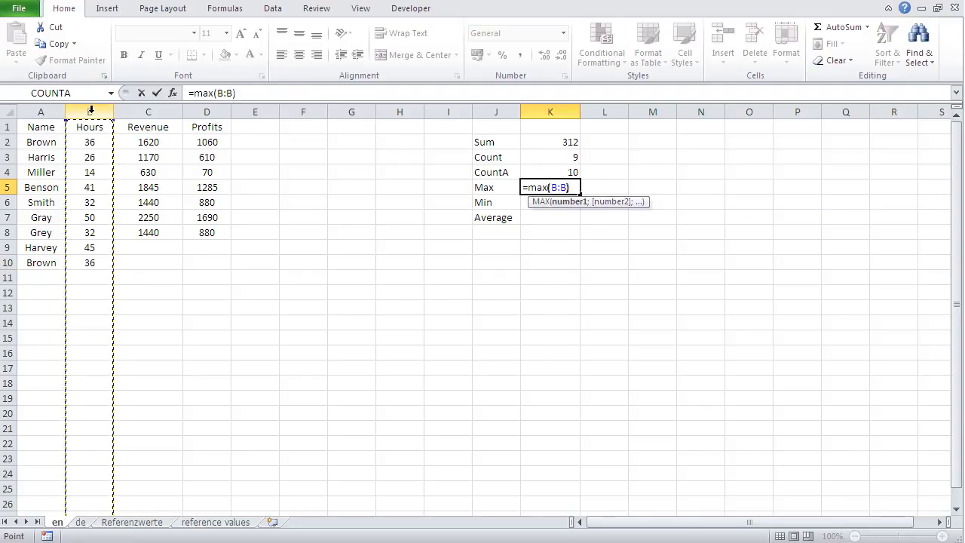
type(")")
key("Return")
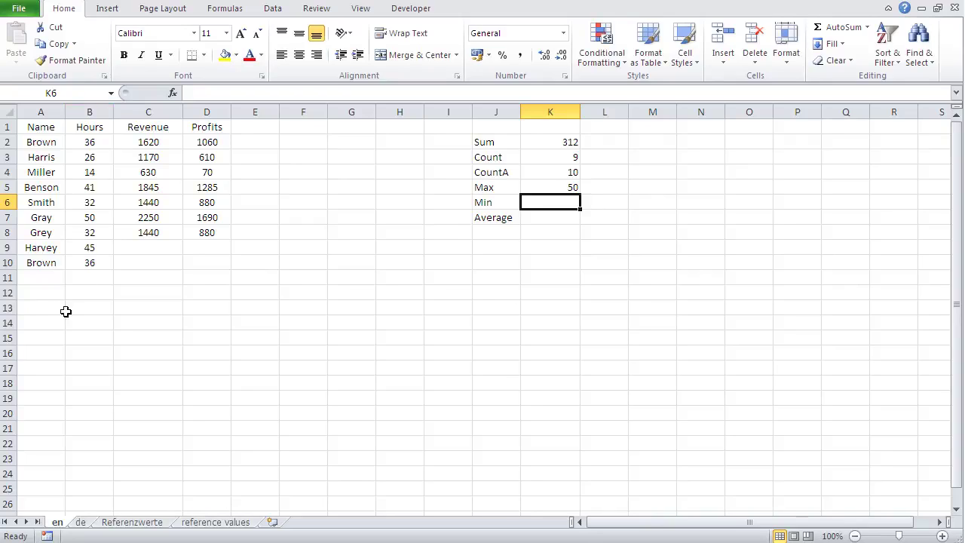
Step: Add a new entry in row 11 with a person's surname in A11 and 125 hours in B11
left_click(28, 279)
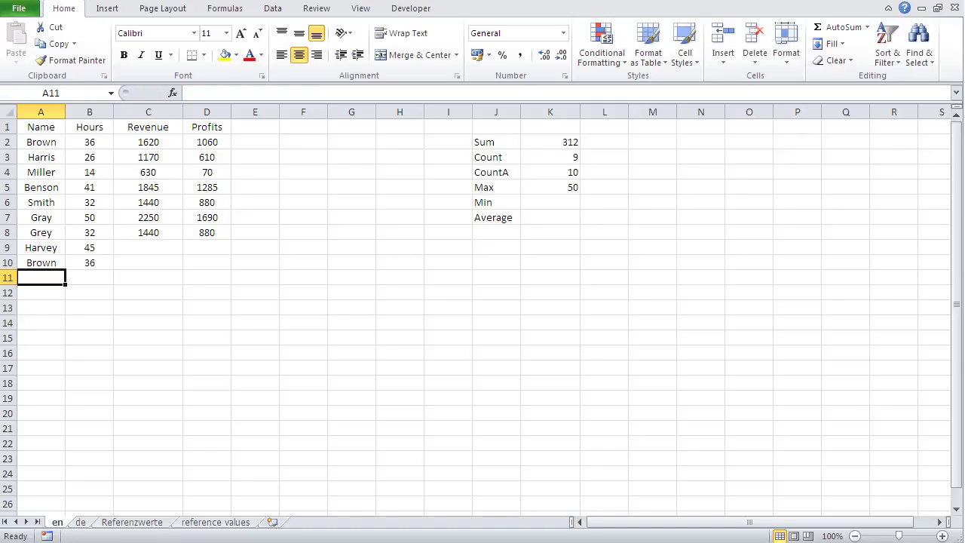
type("Johnson")
key("Tab")
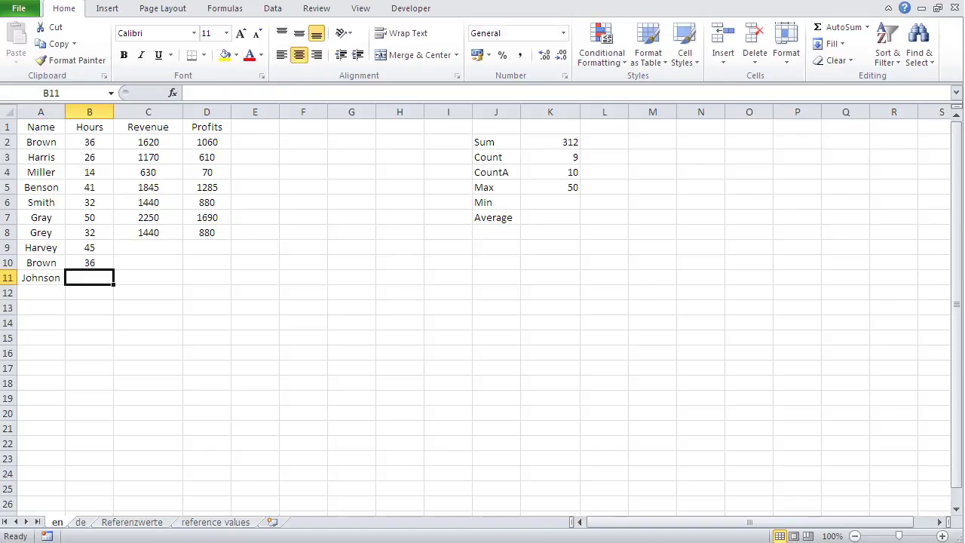
type("125")
key("Return")
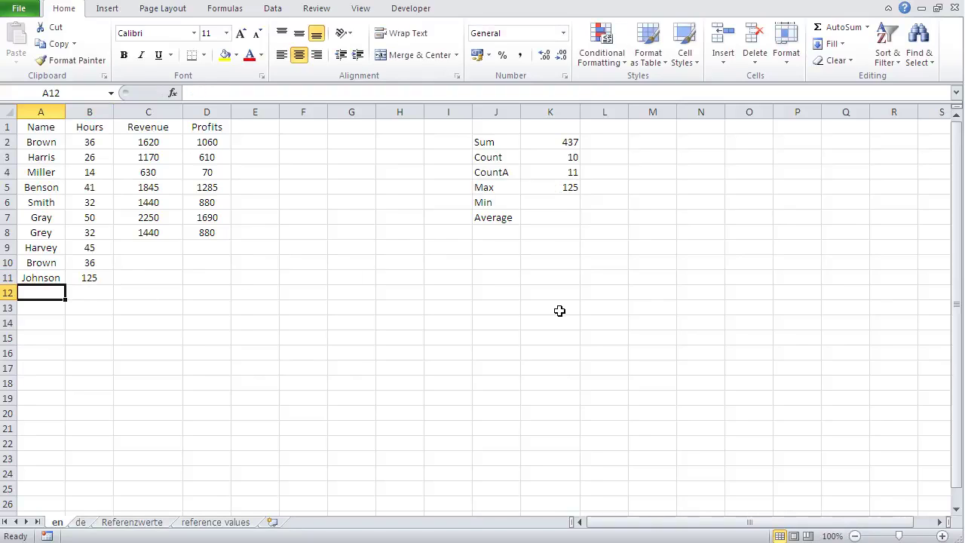
Step: Calculate the minimum of the whole Hours column in K6 with =MIN(B:B)
left_click(549, 204)
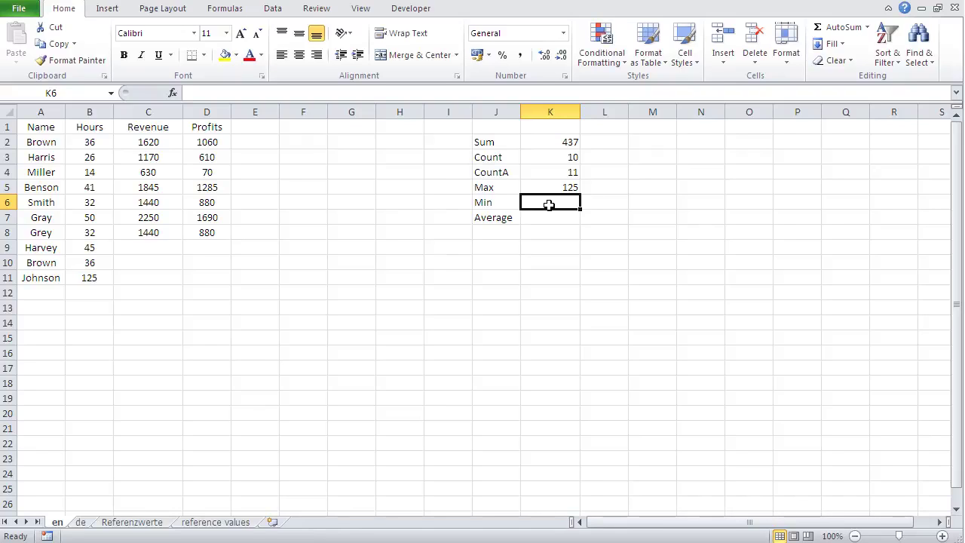
type("=min(")
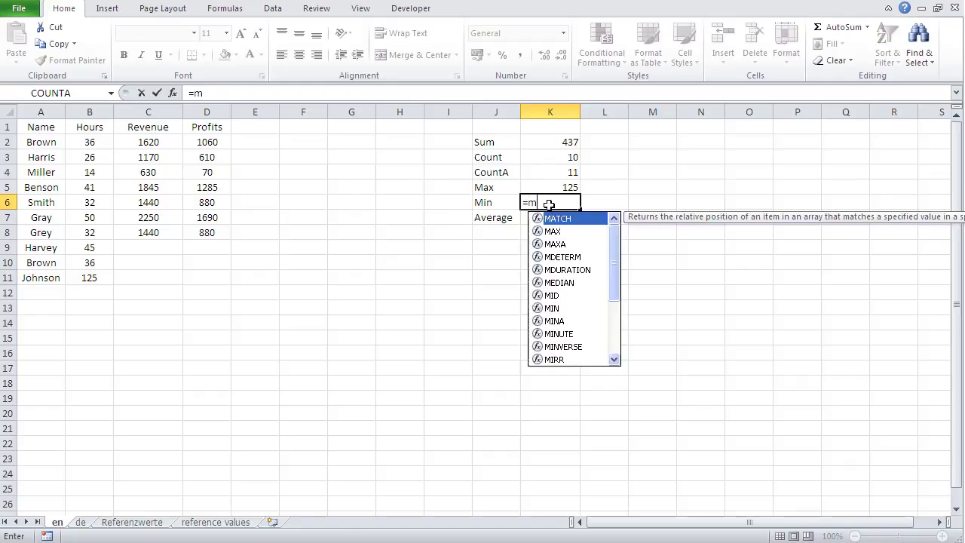
left_click(83, 112)
type(")")
key("Return")
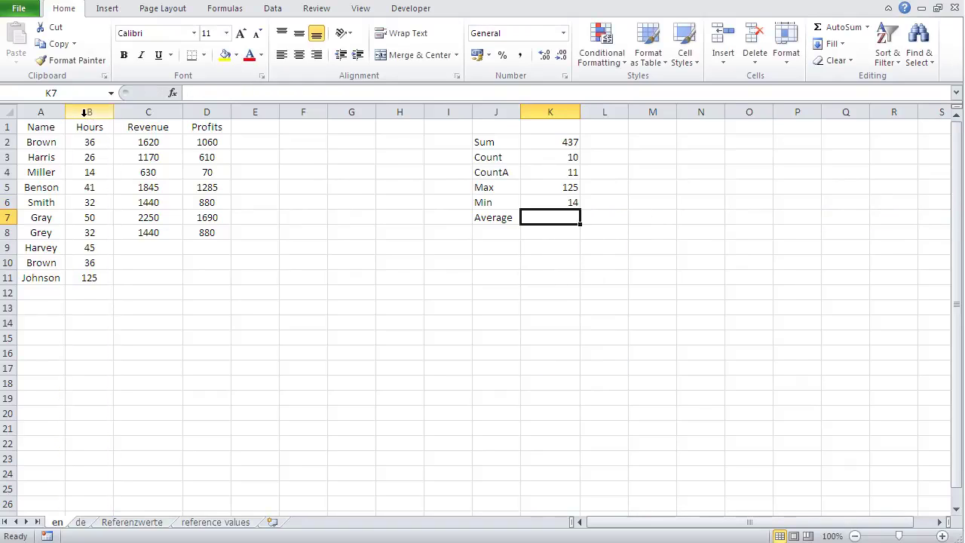
Step: Add a new entry in row 12 with a person's surname in A12 and 2 hours in B12
left_click(39, 293)
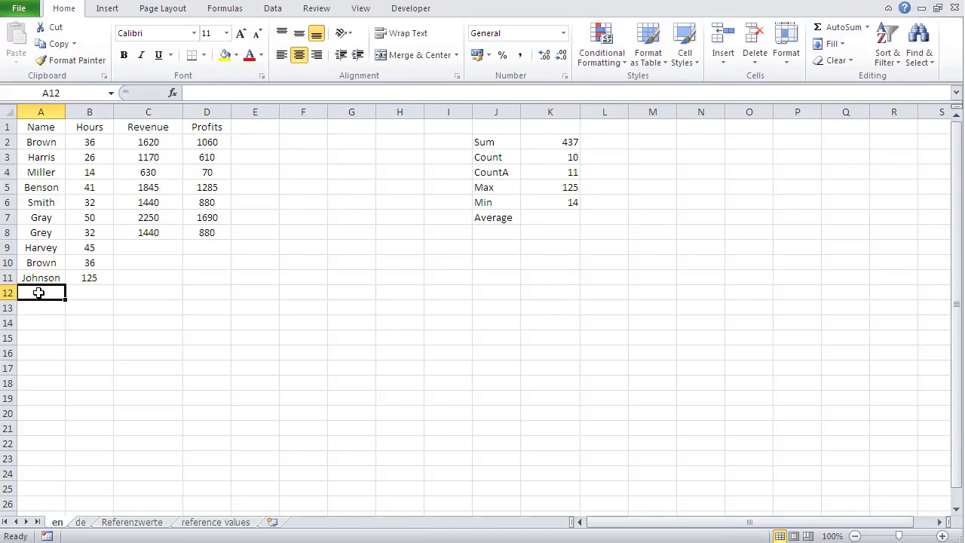
type("Apple")
key("Tab")
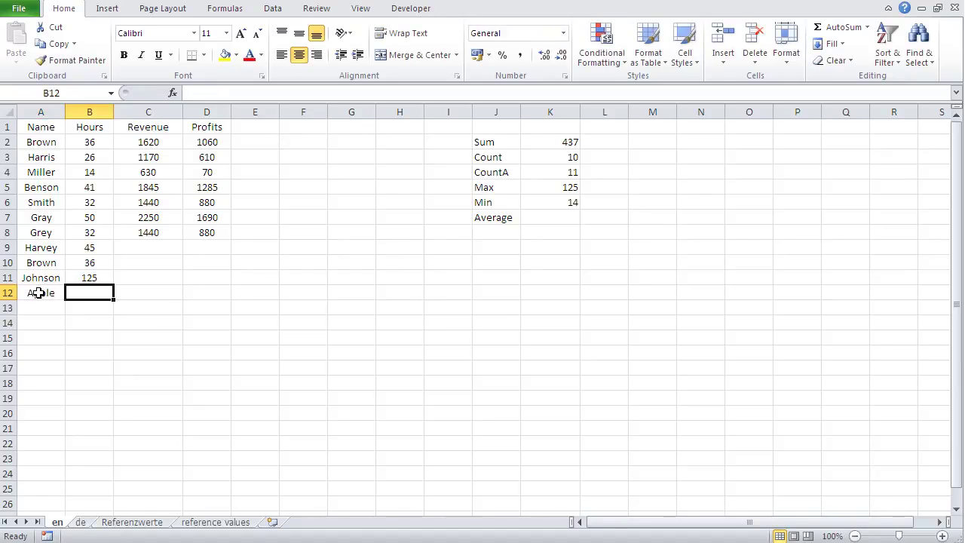
type("2")
key("Return")
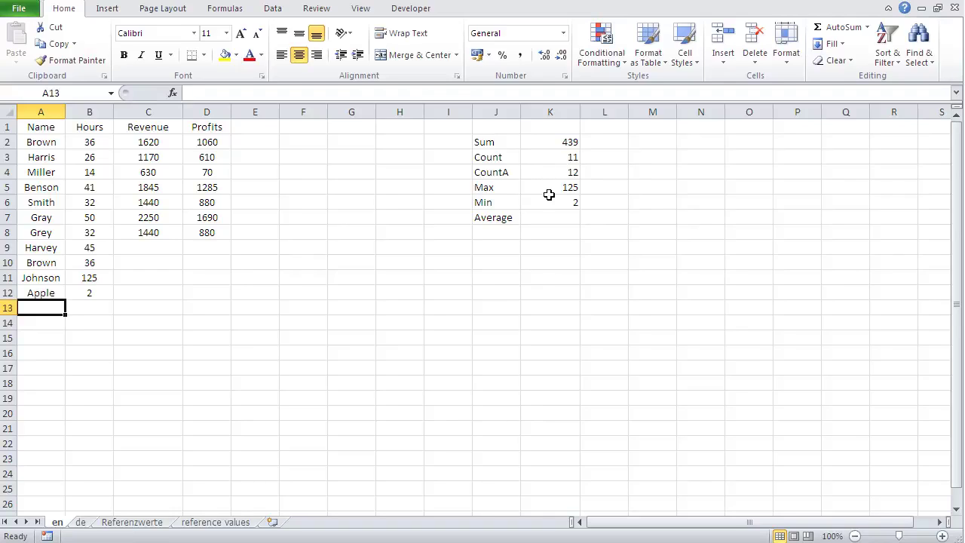
Step: Calculate the average of the whole Hours column in K7 with =AVERAGE(B:B) and check the entered formula
left_click(550, 218)
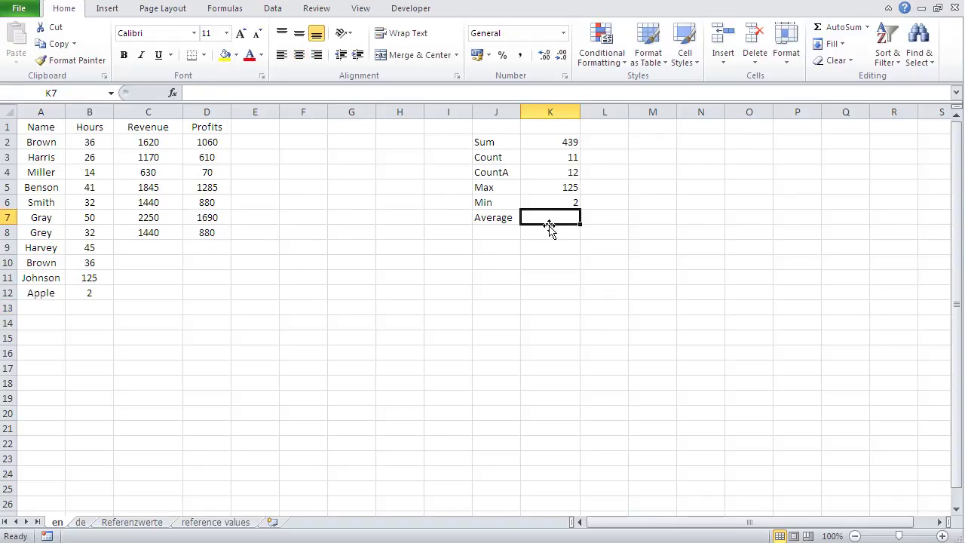
type("=avergae")
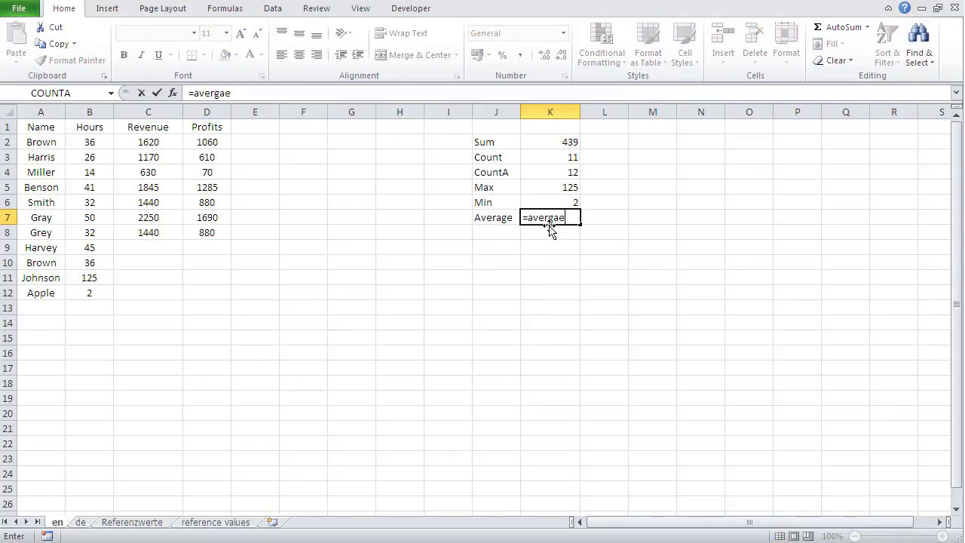
key("BackSpace")
key("BackSpace")
key("BackSpace")
type("age(")
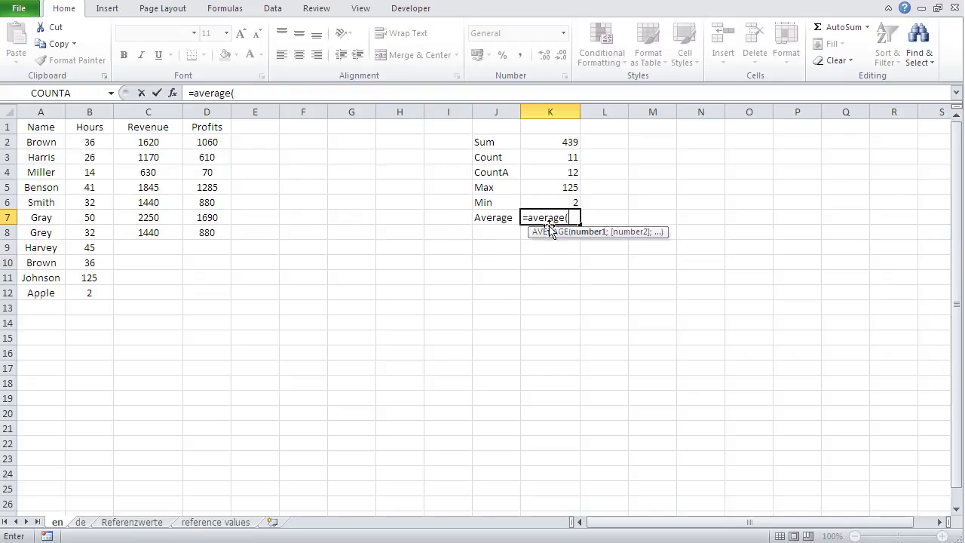
left_click(94, 111)
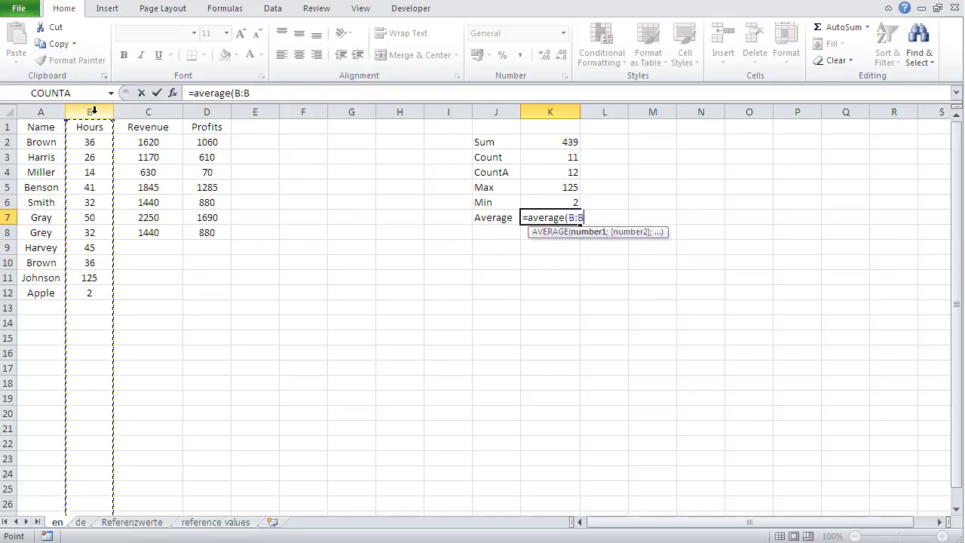
type(")")
key("Return")
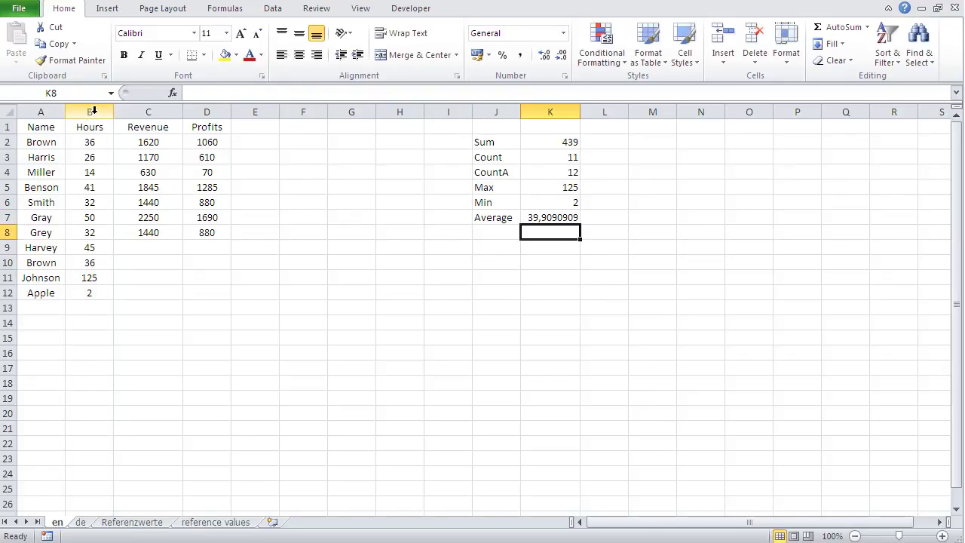
left_click(531, 217)
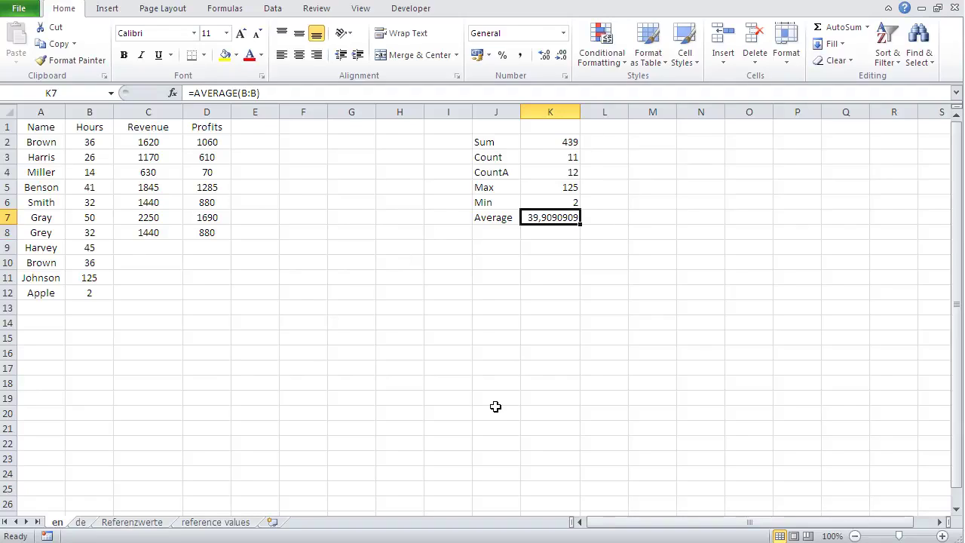
Step: Add a new entry in row 13 with a person's surname in A13 and 34 hours in B13
left_click(48, 310)
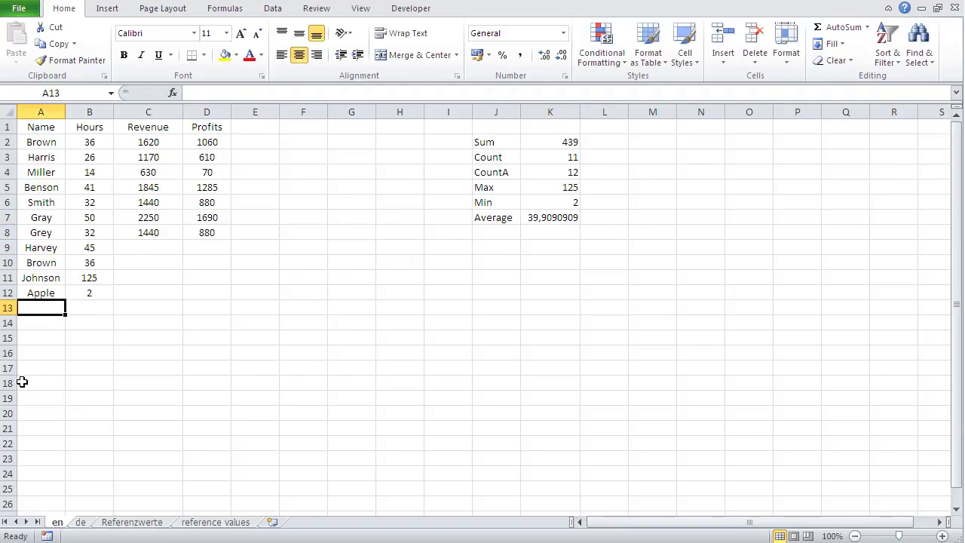
type("Pear")
key("Tab")
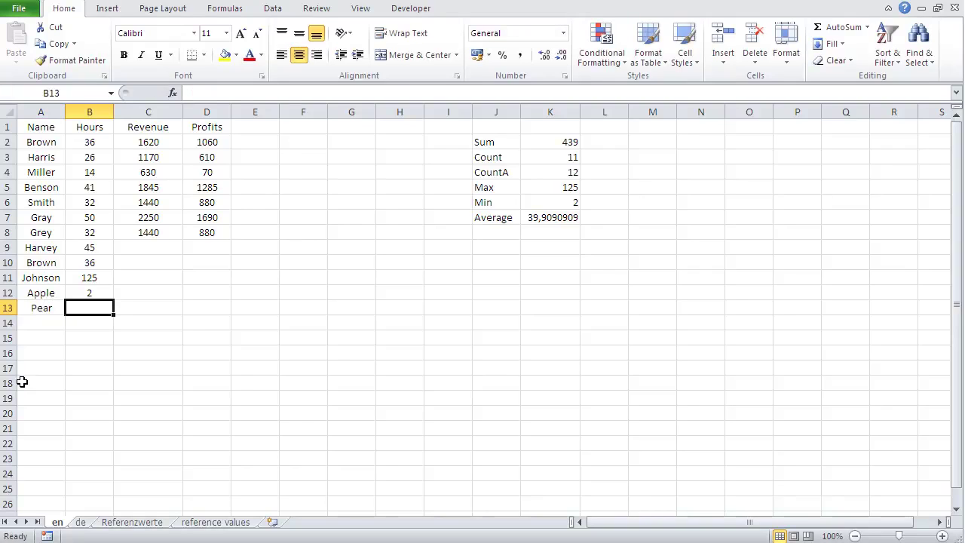
type("3")
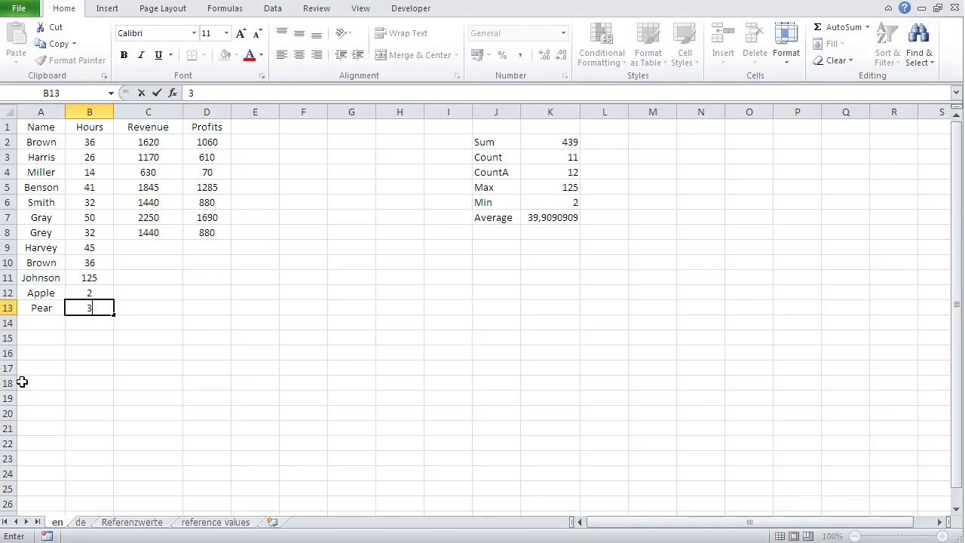
type("4")
key("Return")
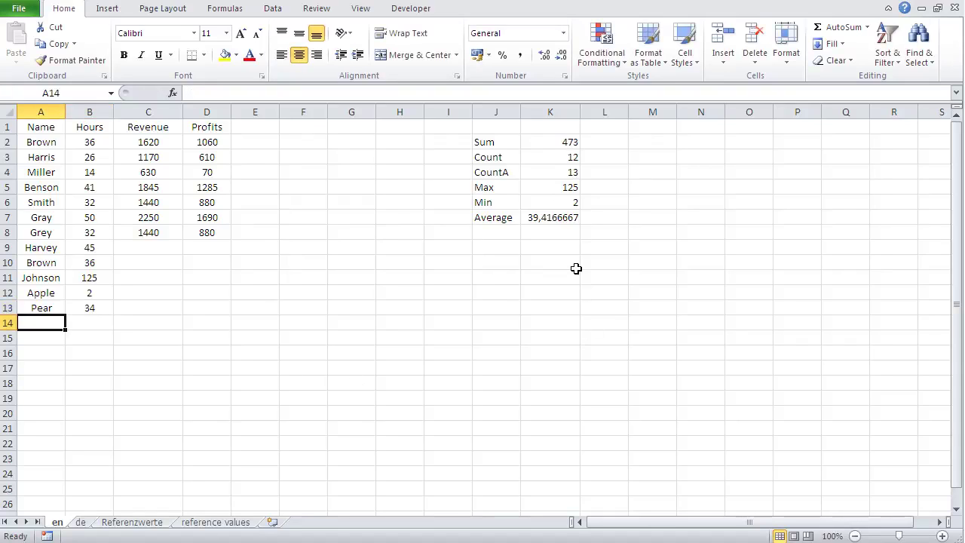
Step: Review the Sum, Count, Max and Average results and inspect the function arguments of the Average formula in K7 without changing them
left_click(553, 142)
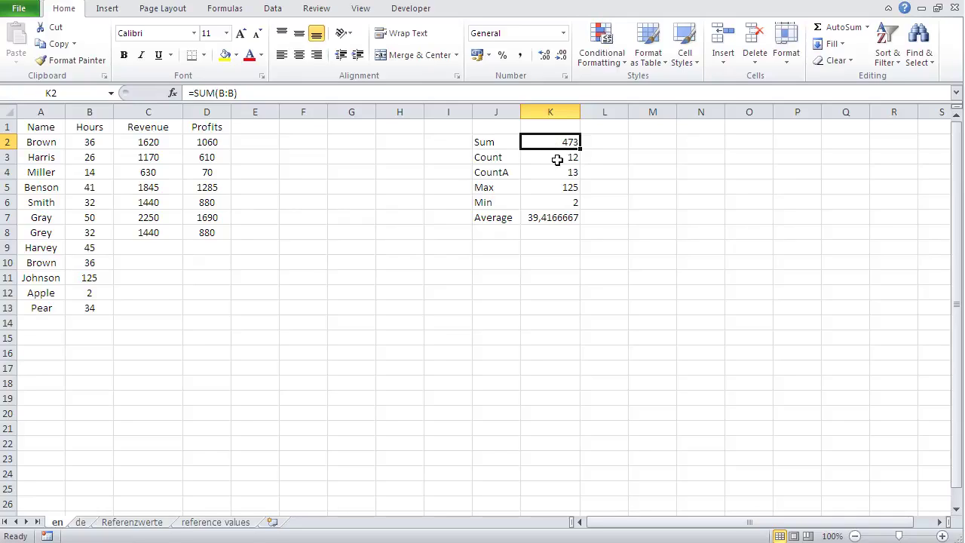
left_click(557, 159)
left_click(553, 186)
left_click(548, 215)
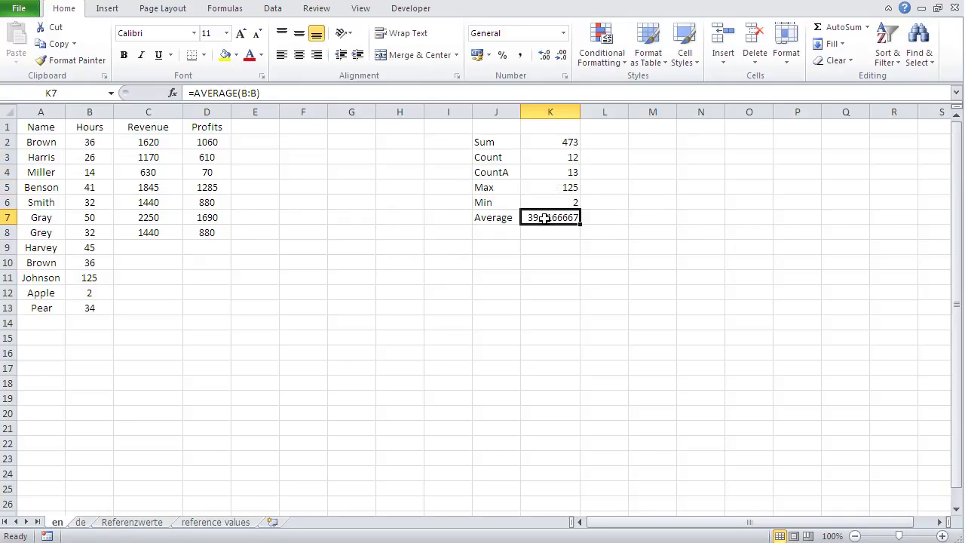
left_click(173, 93)
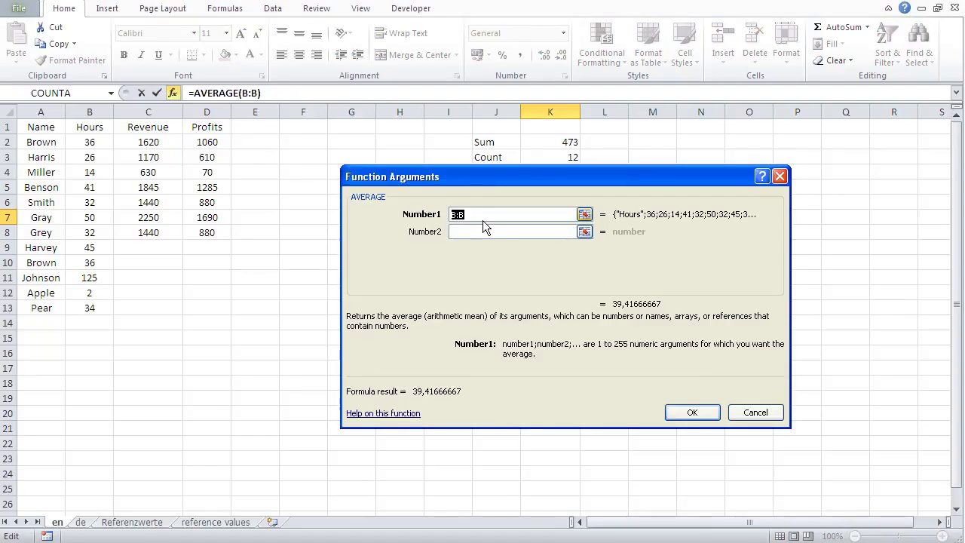
left_click(740, 413)
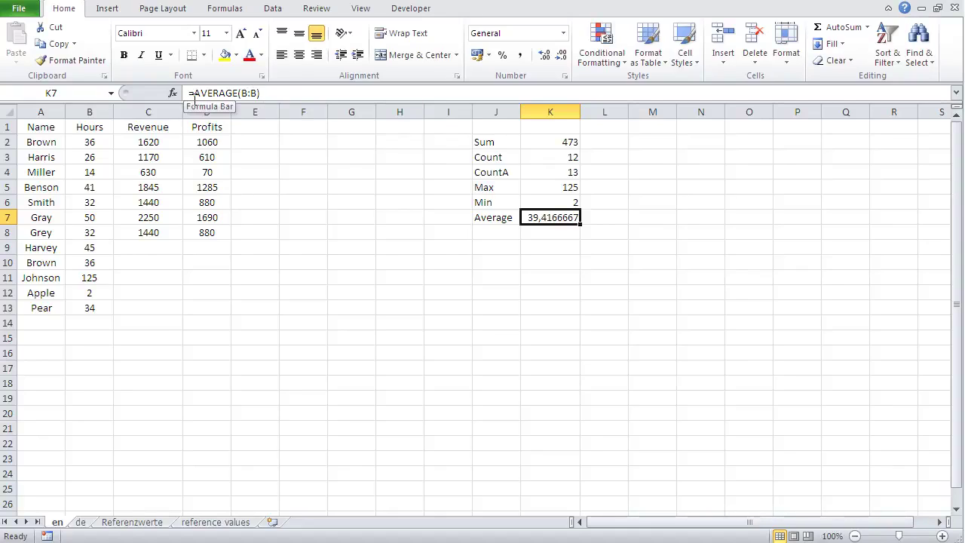
Step: Examine the function name and range of the Average formula in K7 and the range argument of the Max formula in K5
double_click(232, 93)
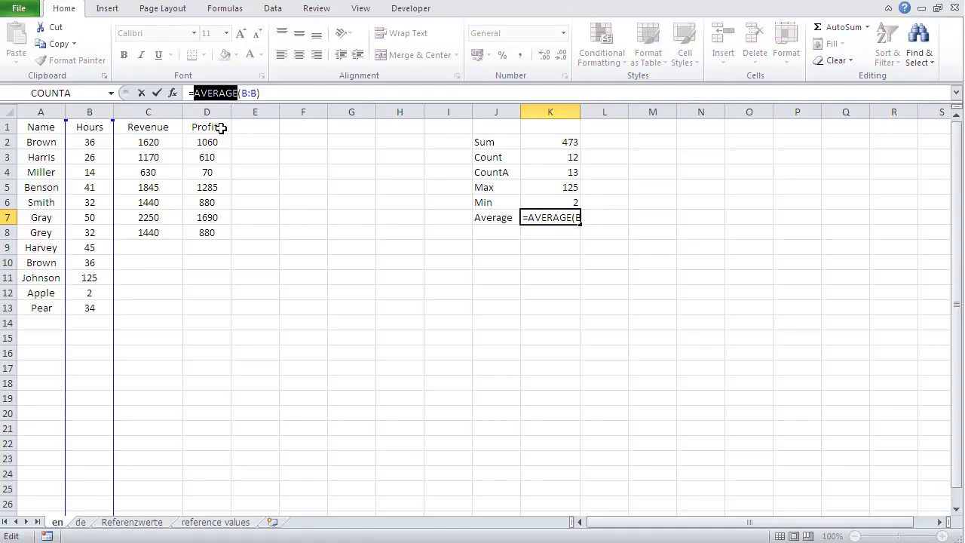
left_click(239, 93)
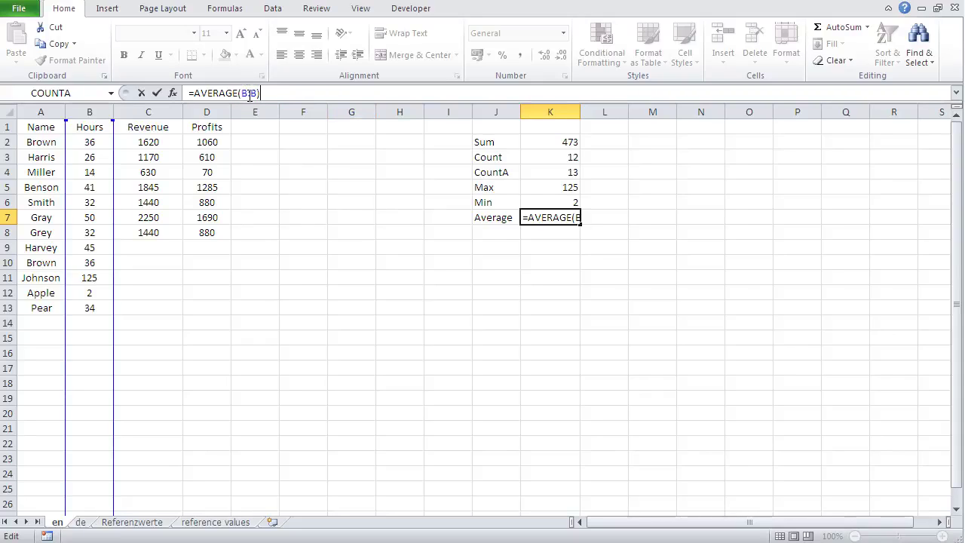
left_click(543, 201)
left_click(540, 186)
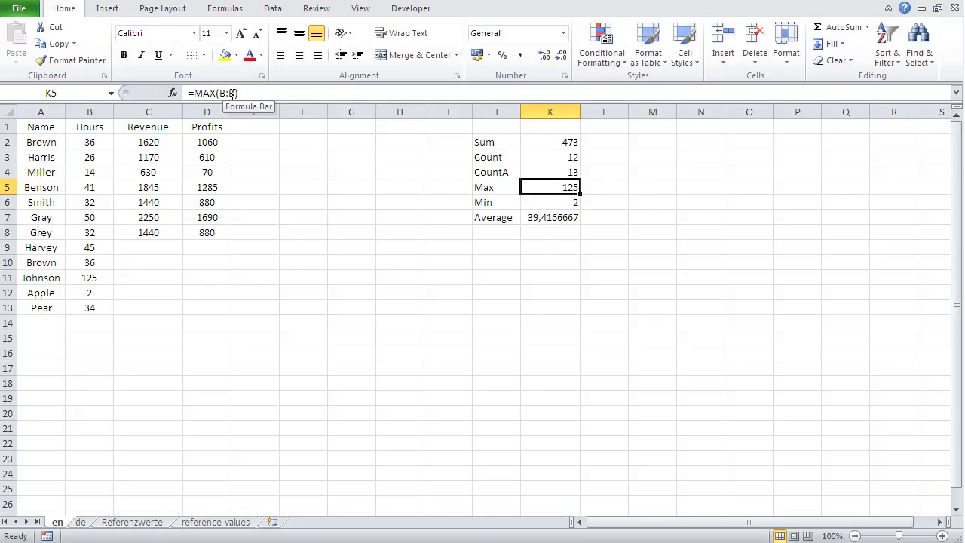
double_click(230, 93)
left_click_drag(230, 92, 219, 93)
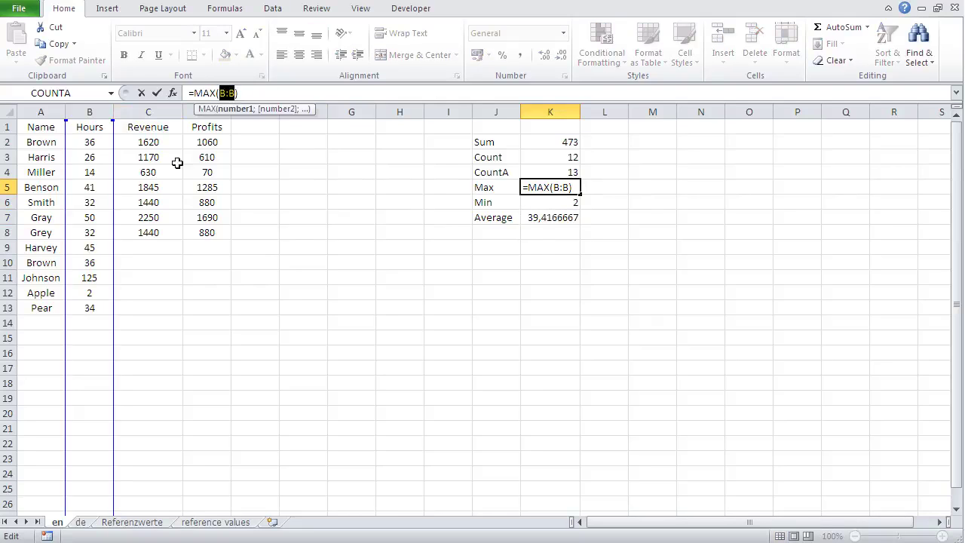
Step: Leave the Max formula in K5, review the CountA, Count and Sum formulas in K4, K3 and K2, and inspect the hours in B2:B15
key("ctrl+Return")
left_click(558, 173)
left_click(541, 157)
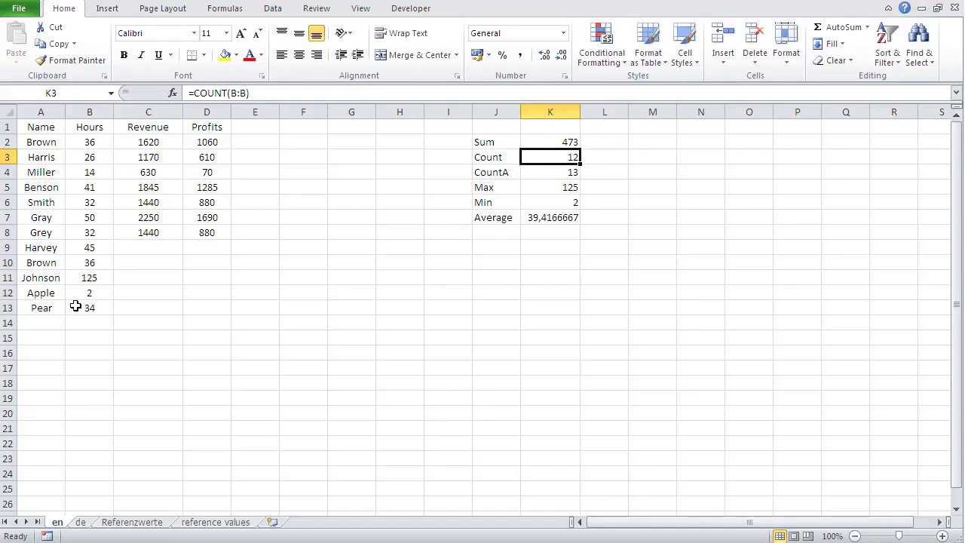
left_click(355, 326)
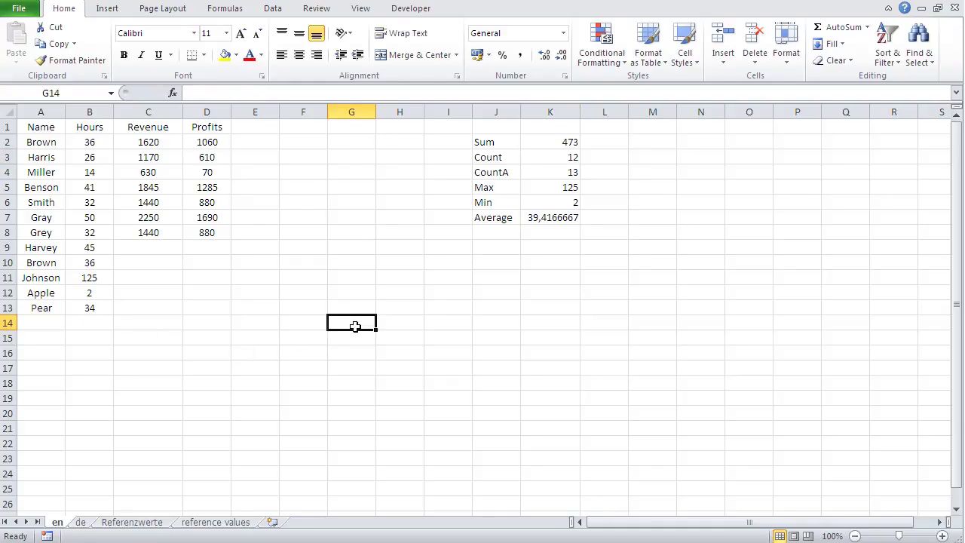
left_click(550, 144)
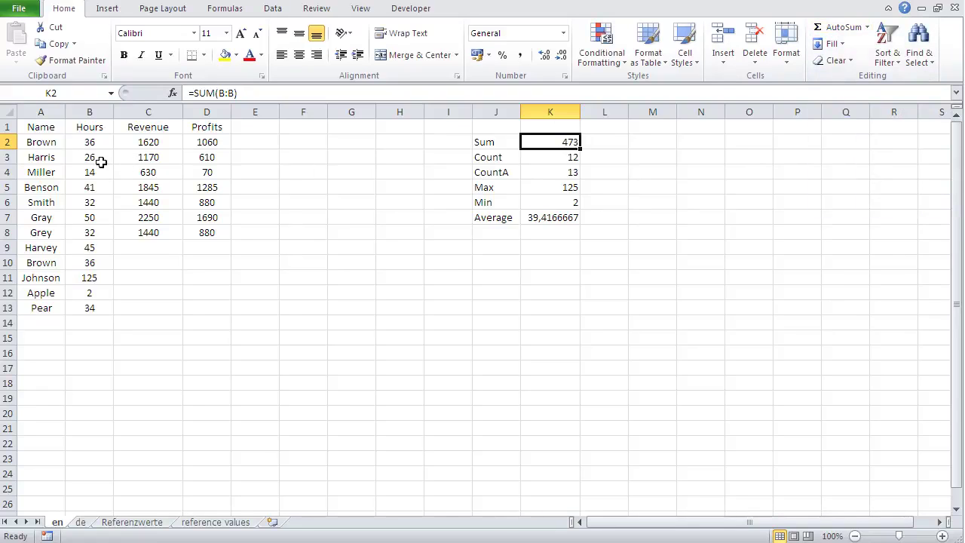
left_click_drag(84, 141, 78, 333)
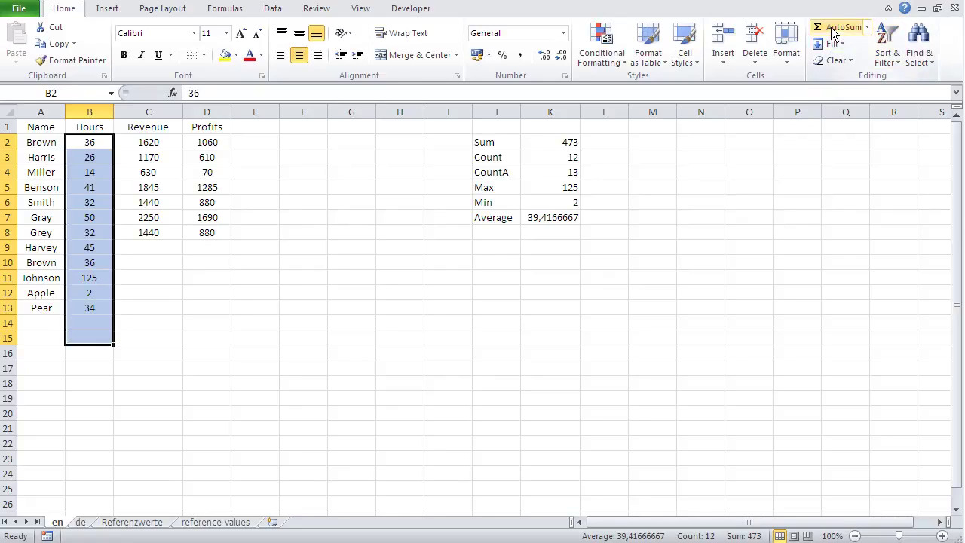
Step: Use AutoSum in K11 to total the whole Hours column with =SUM(B:B) and check the CountA formula in K4
left_click(553, 280)
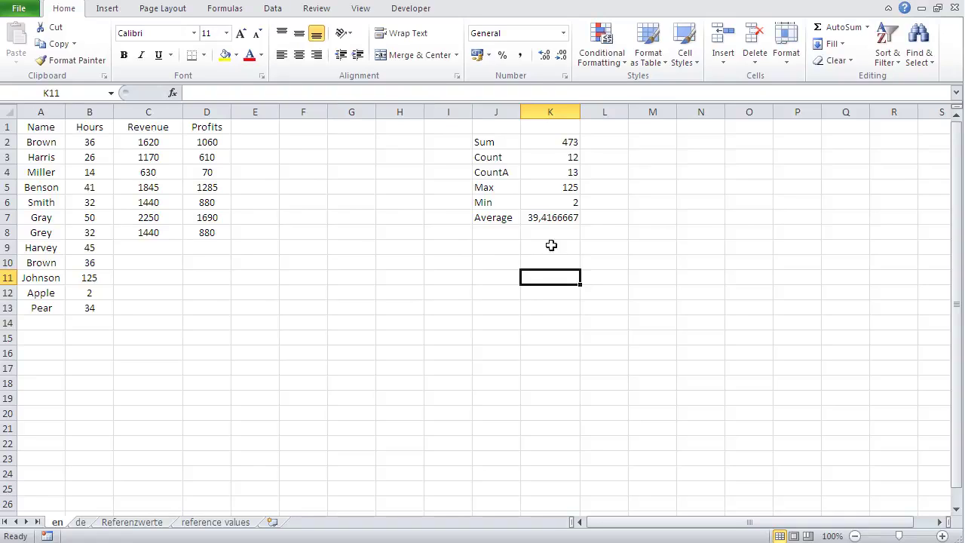
left_click(840, 29)
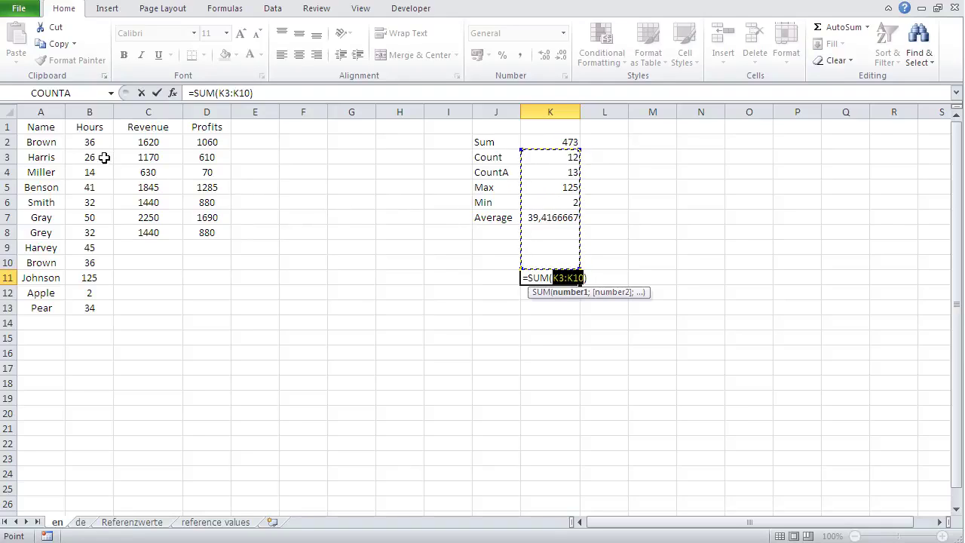
left_click(89, 112)
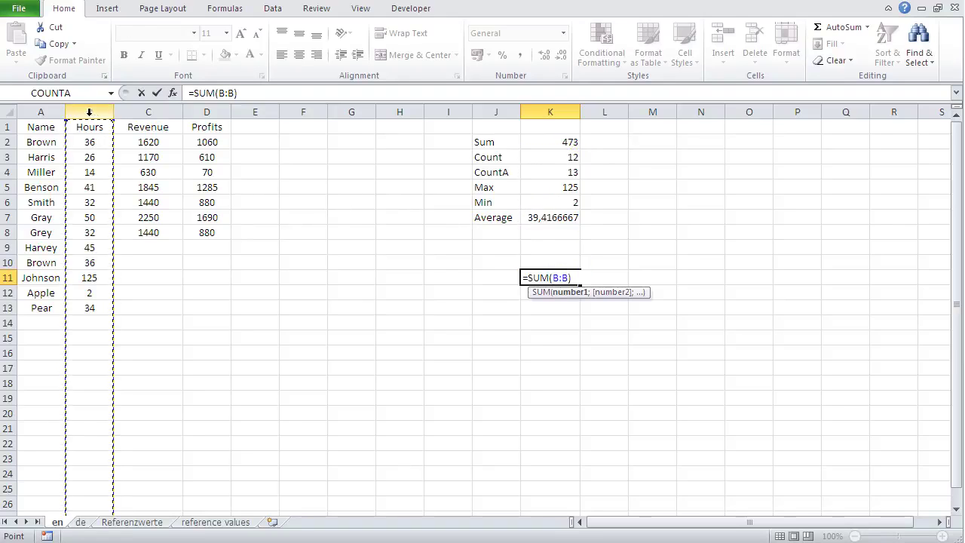
key("Return")
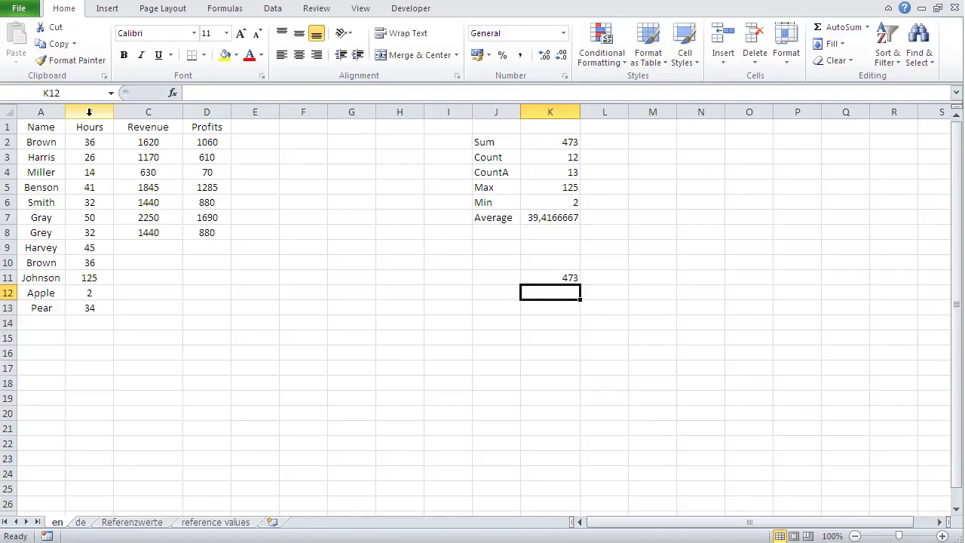
left_click(564, 174)
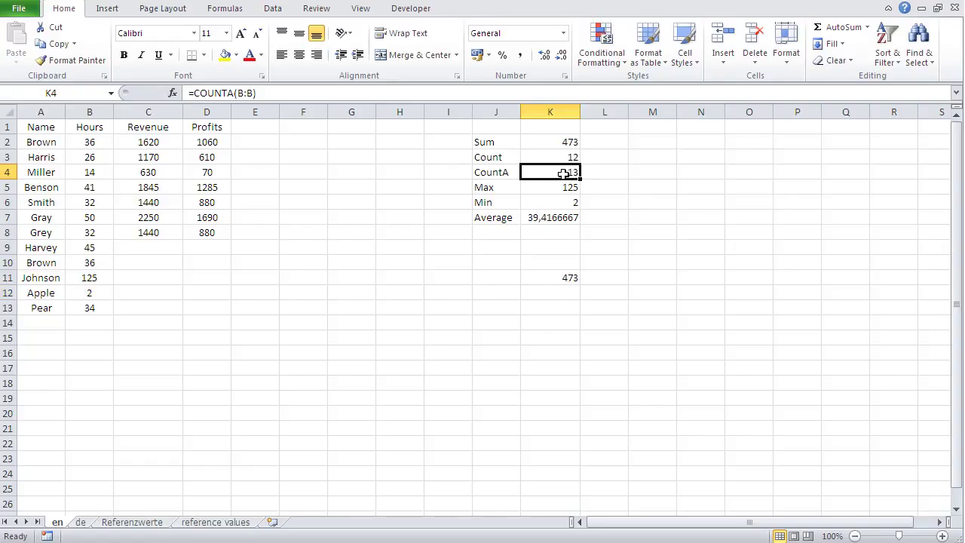